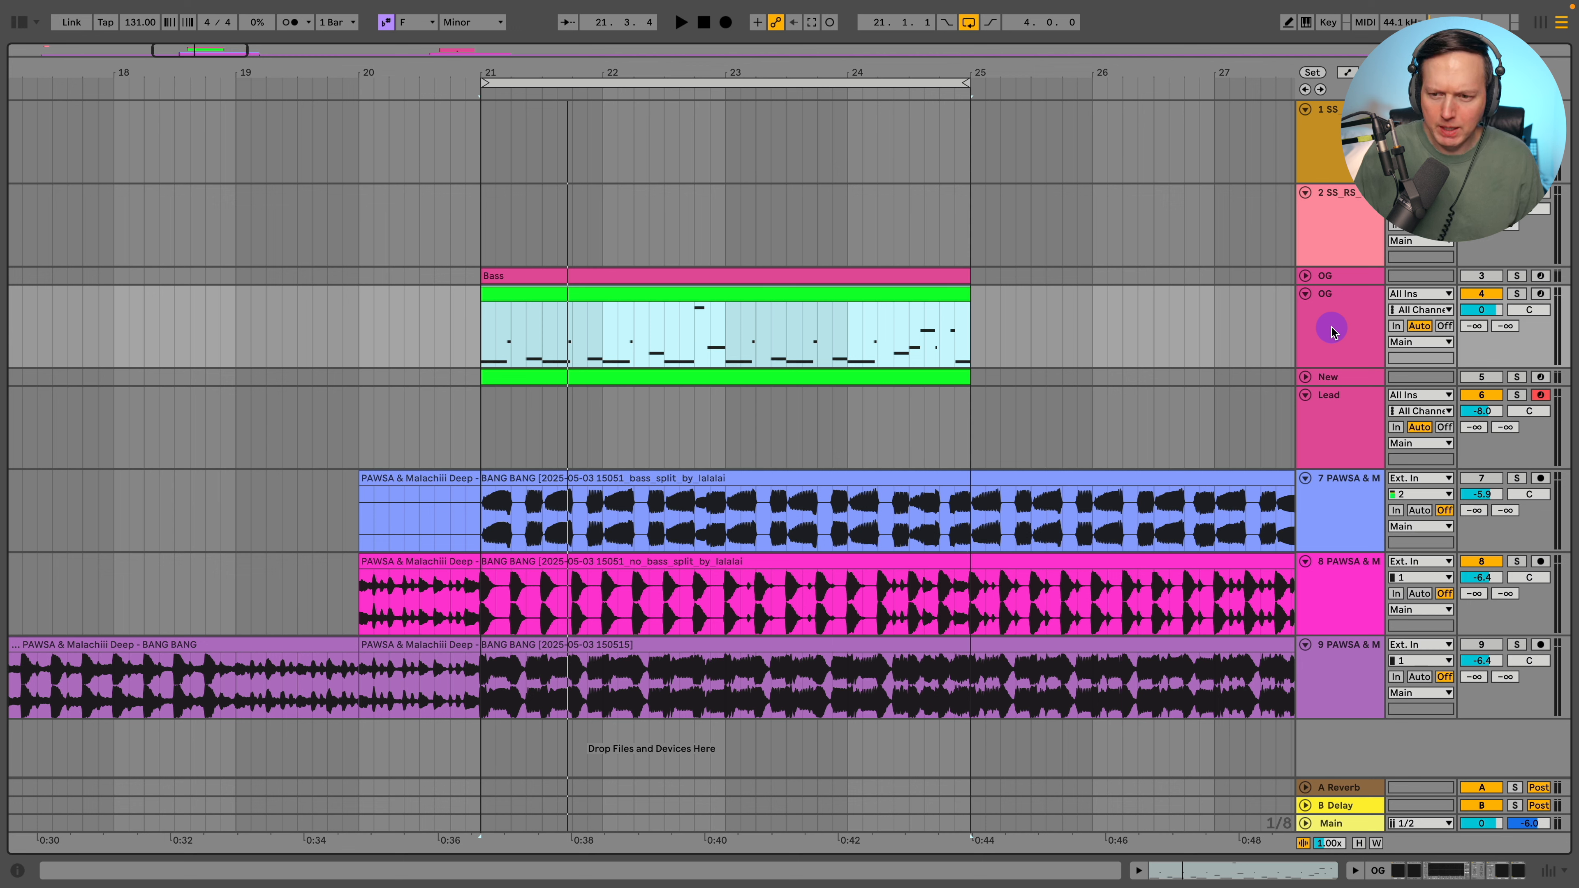
- Select the OG bass track, increase its lane height and unfold the New track below it
{"action": "left_click", "coordinate": [1323, 319]}
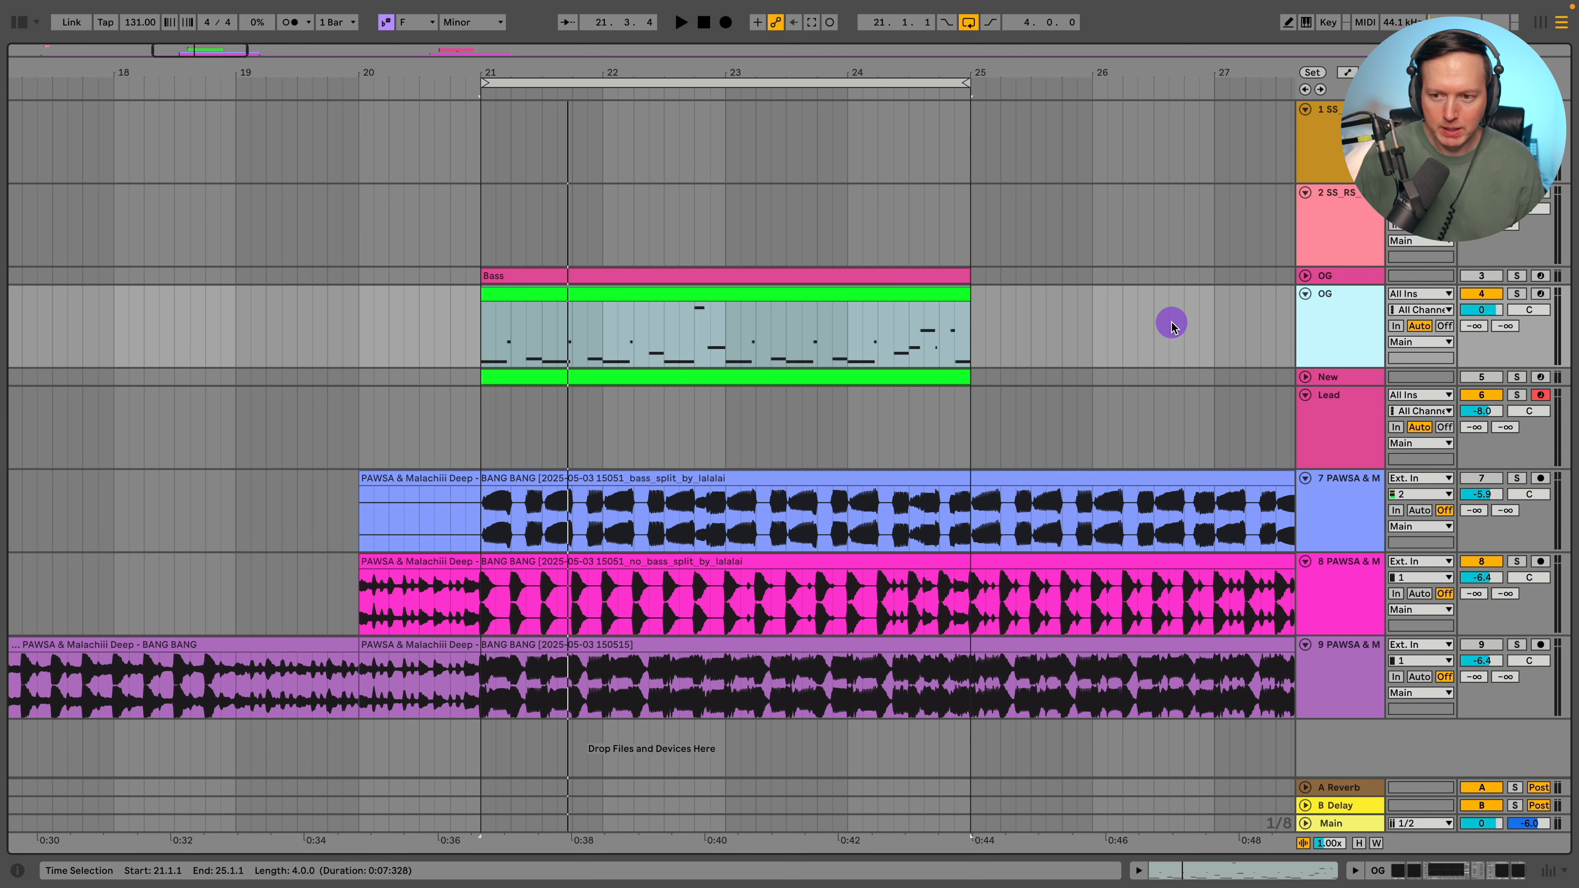
{"action": "left_click", "coordinate": [1344, 306]}
{"action": "left_click", "coordinate": [1340, 351]}
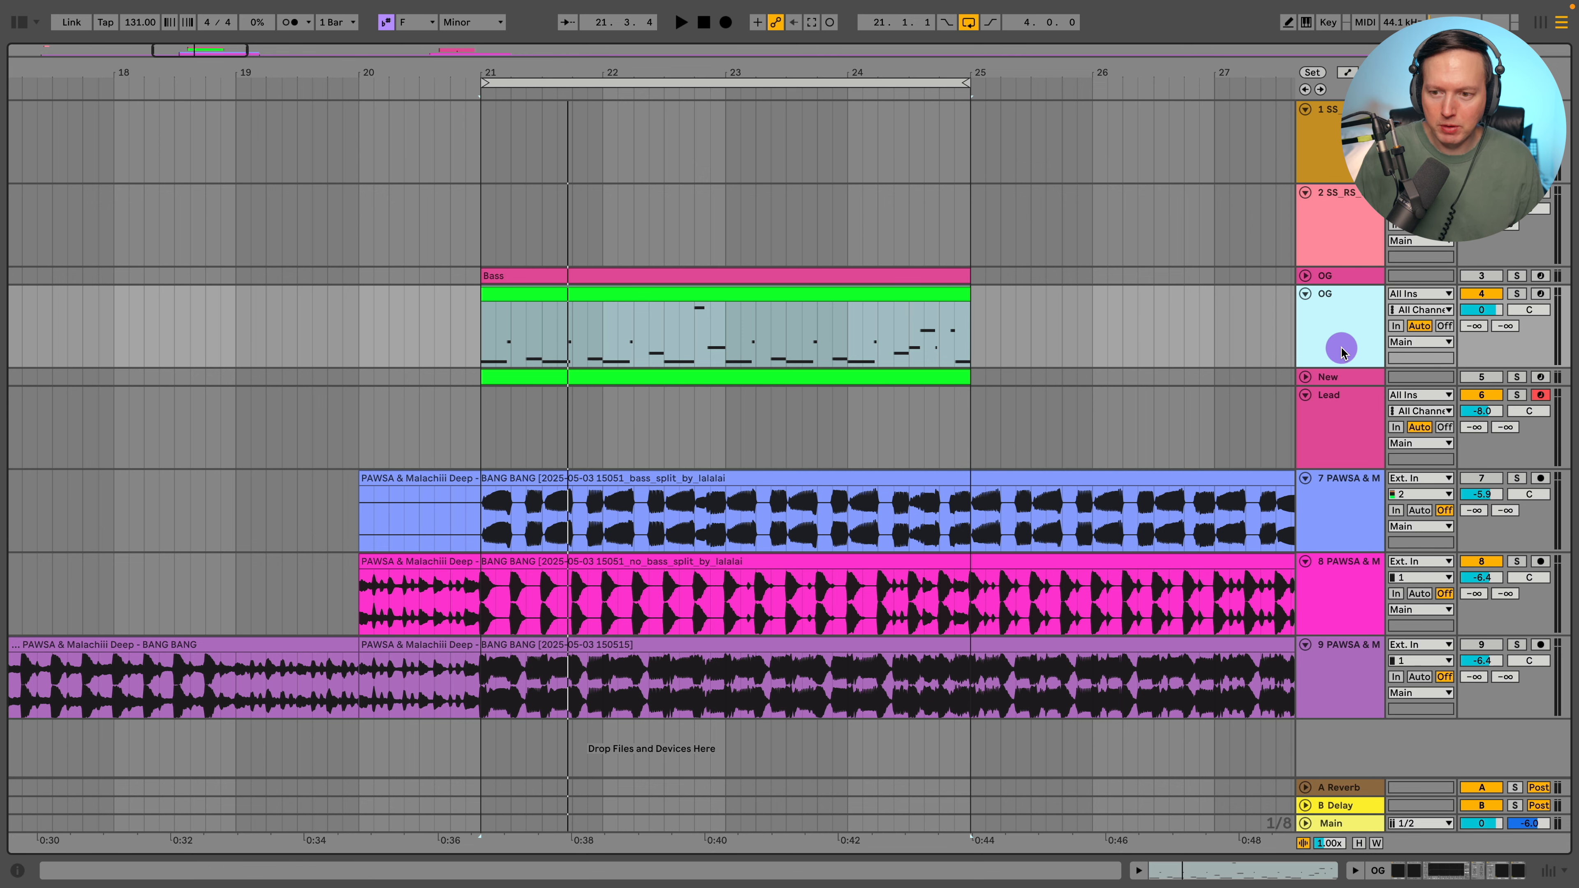
{"action": "left_click_drag", "start_coordinate": [1338, 376], "coordinate": [1339, 391]}
{"action": "scroll", "coordinate": [1278, 374], "scroll_direction": "down", "scroll_amount": 1}
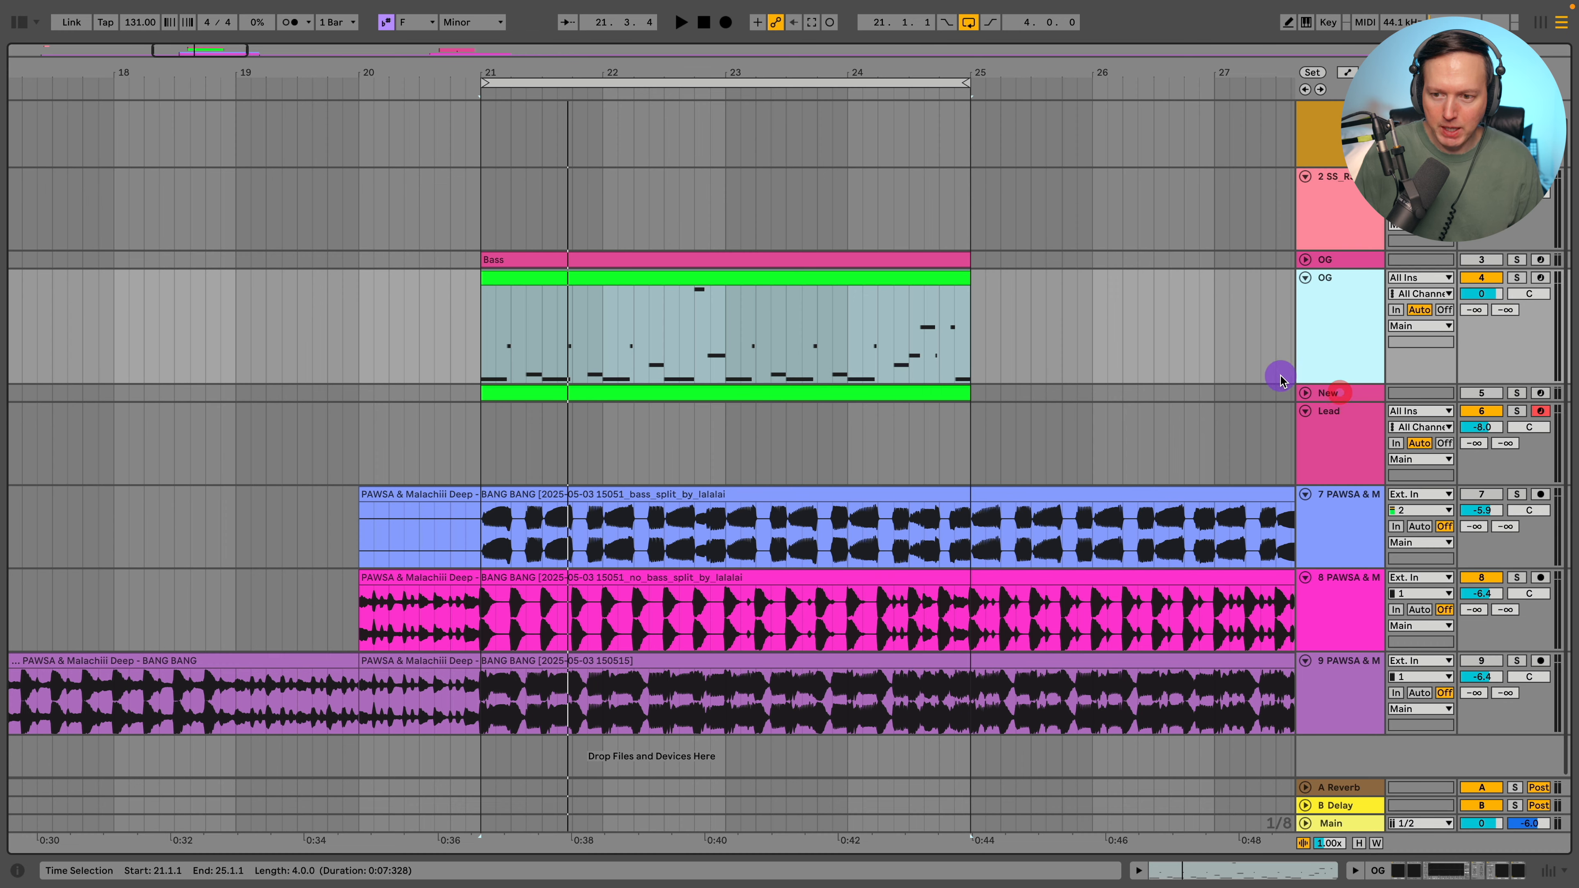
{"action": "left_click", "coordinate": [1305, 279]}
{"action": "left_click", "coordinate": [1305, 312]}
{"action": "left_click", "coordinate": [1304, 294]}
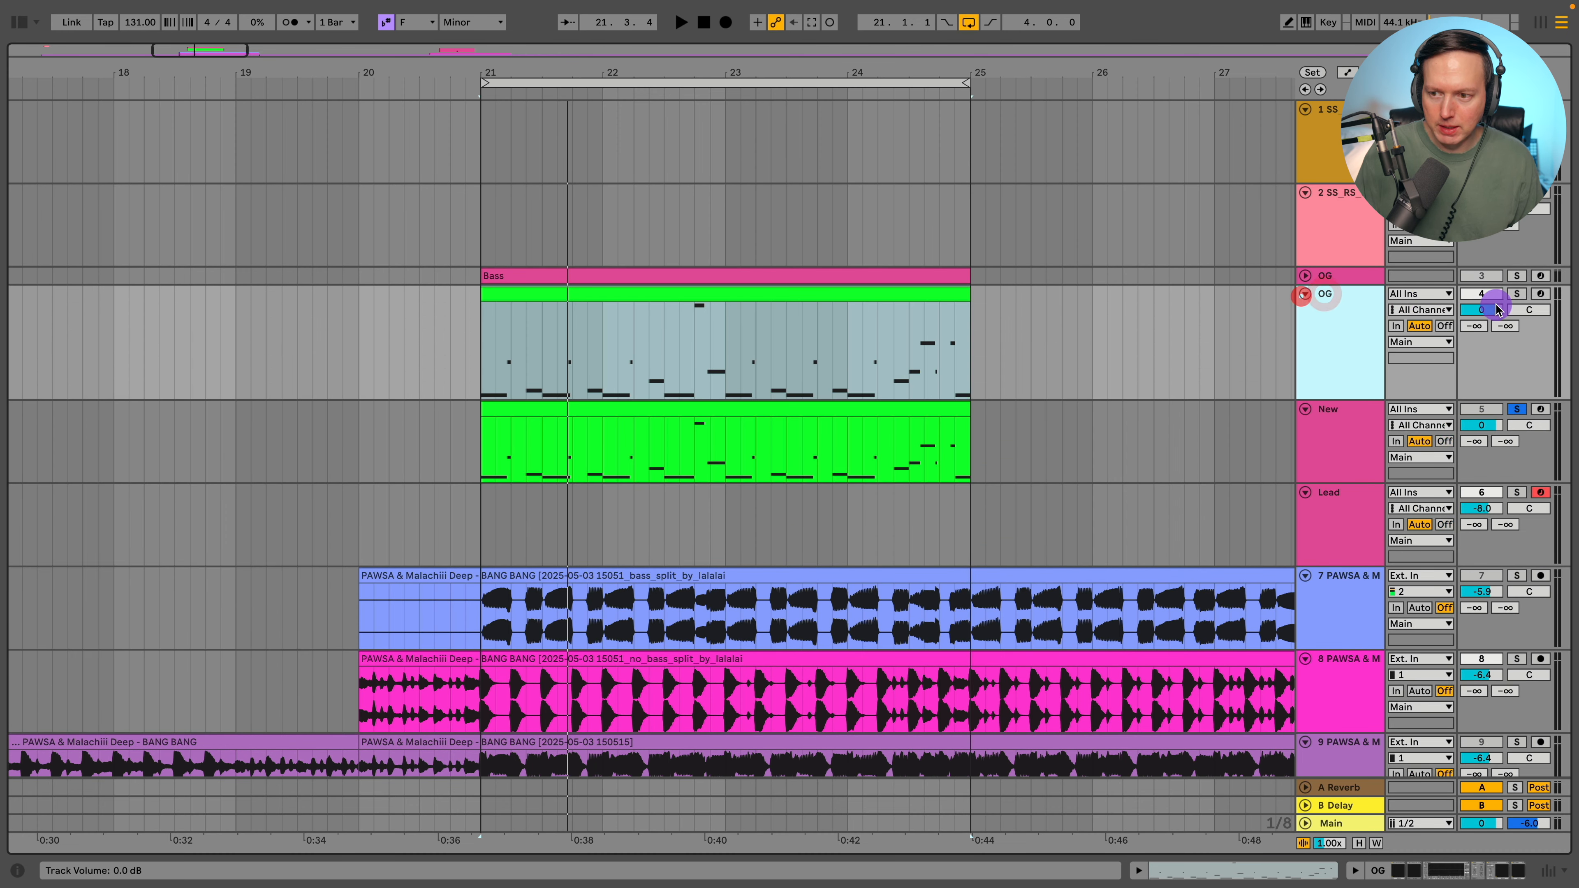
- Solo and play back the OG bass track, and show its device chain
{"action": "left_click", "coordinate": [1517, 294]}
{"action": "left_click", "coordinate": [1329, 299]}
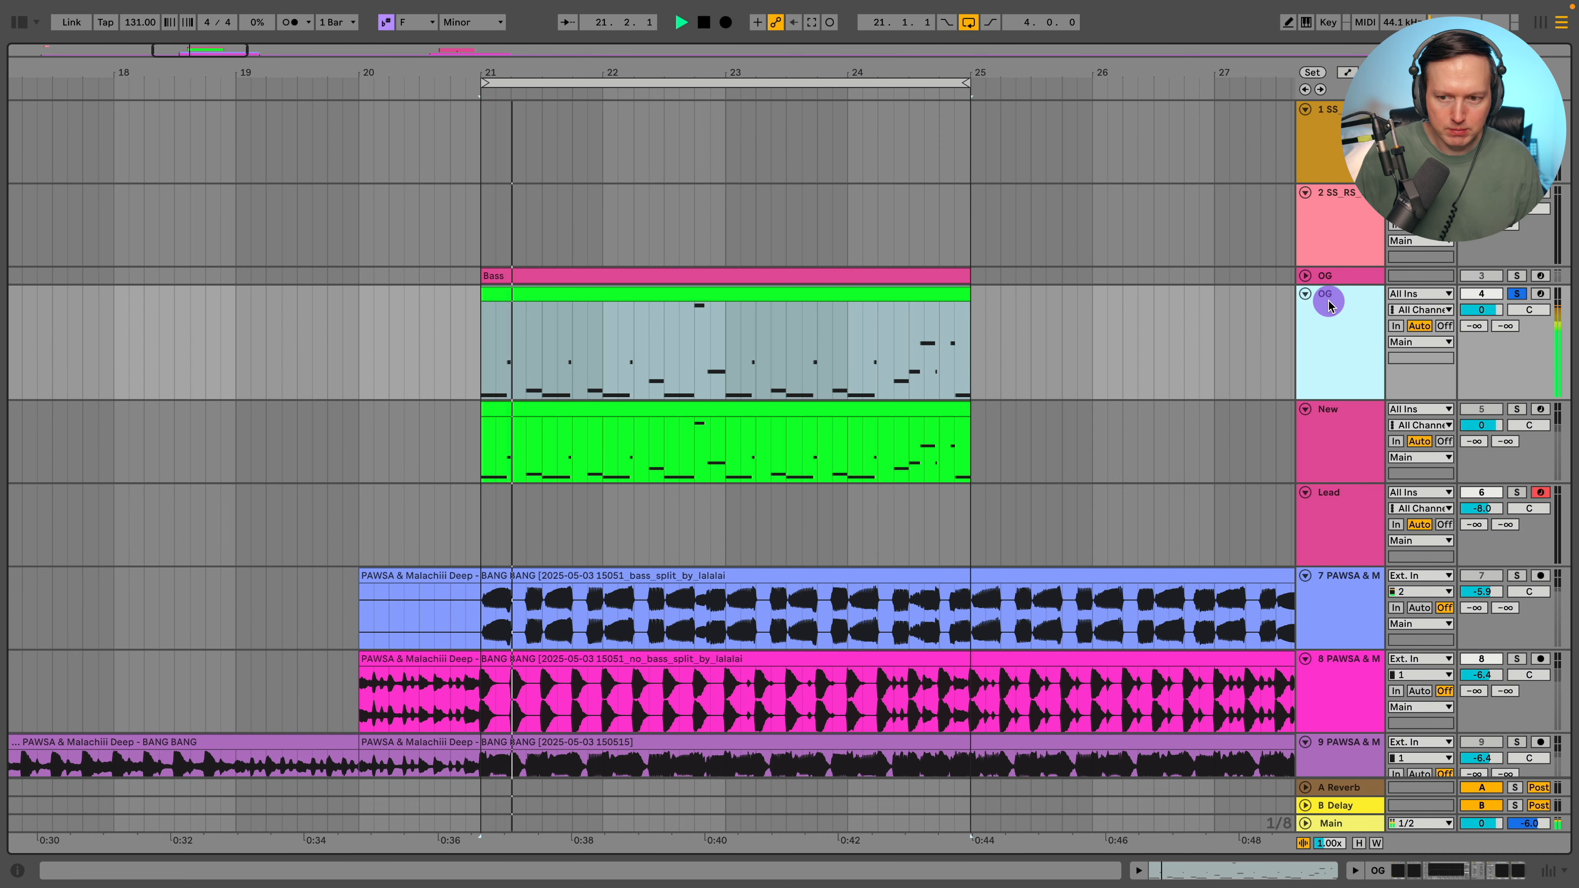
{"action": "left_click", "coordinate": [1442, 869]}
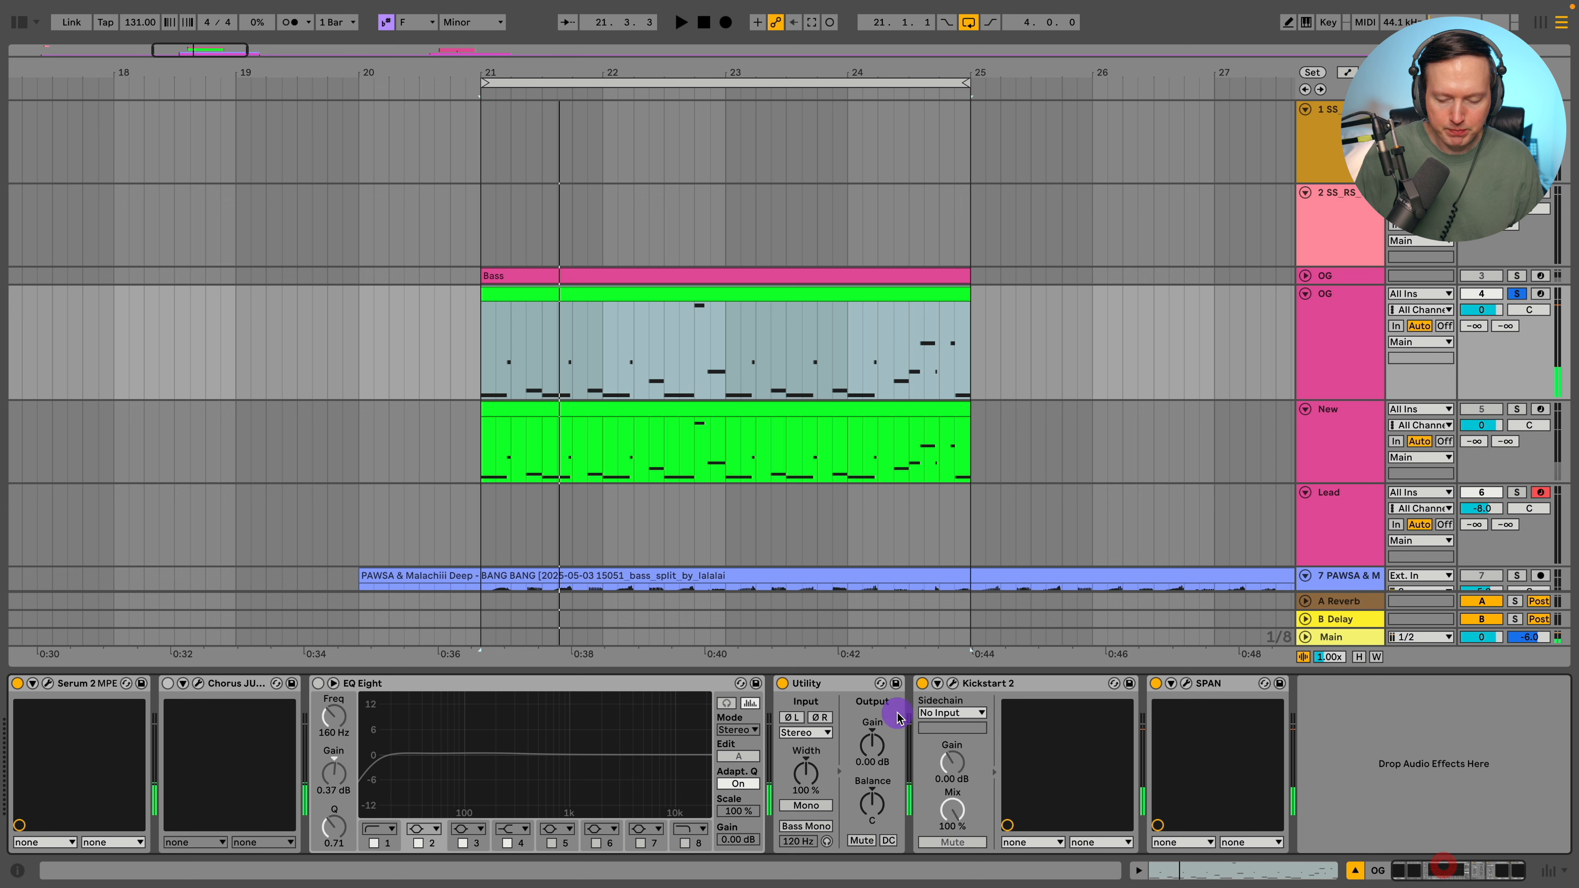
- Play the OG bass while comparing Kickstart 2 bypassed and enabled, and close its plug-in window
{"action": "left_click", "coordinate": [952, 683]}
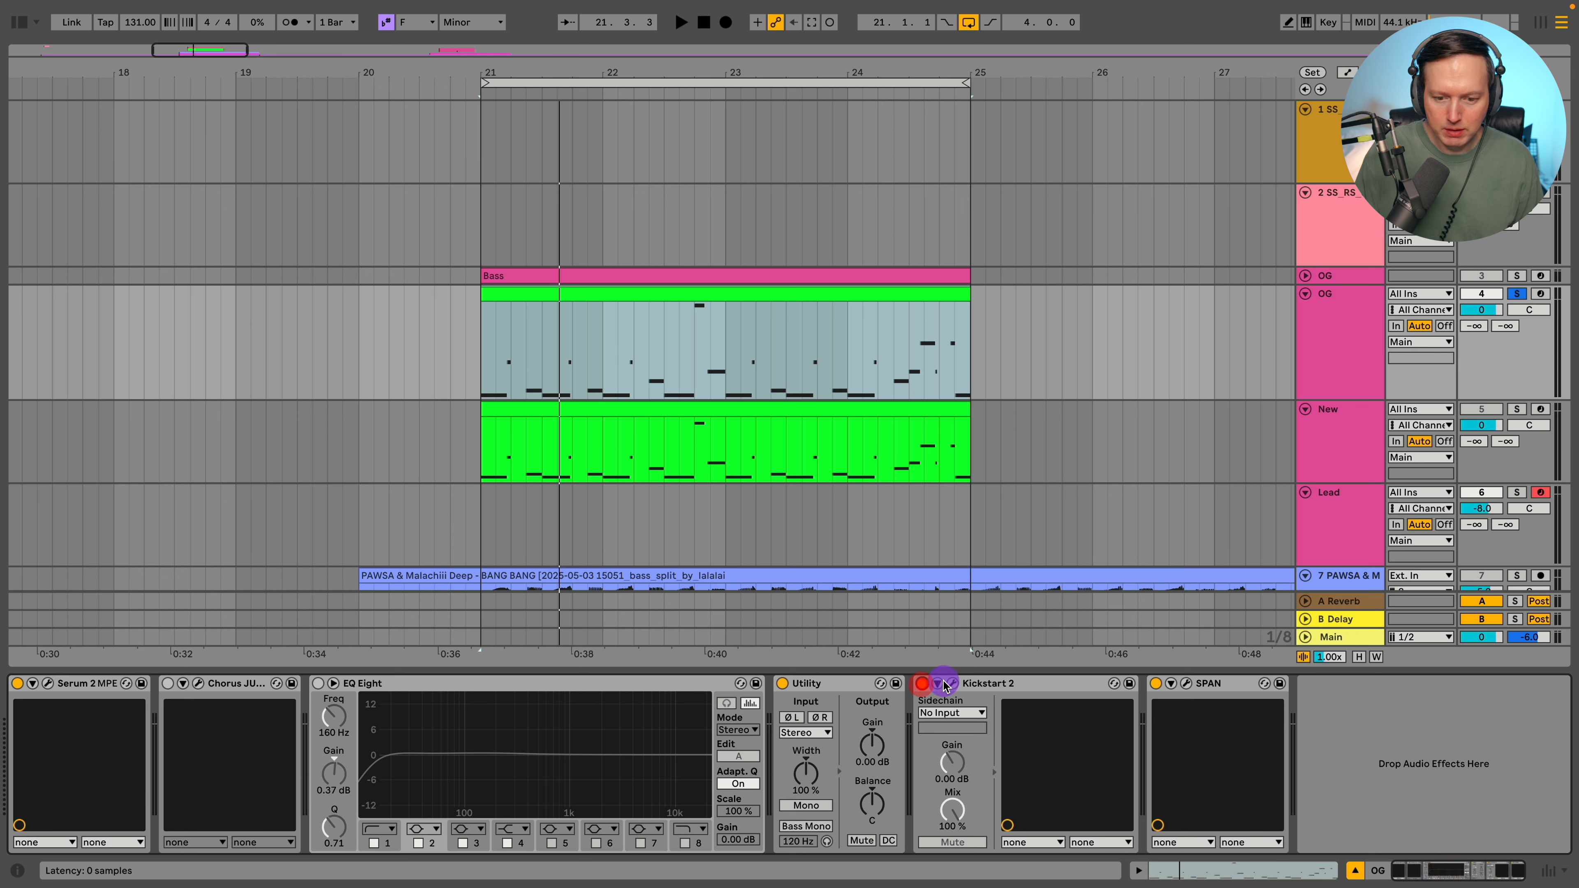
{"action": "key", "text": "space"}
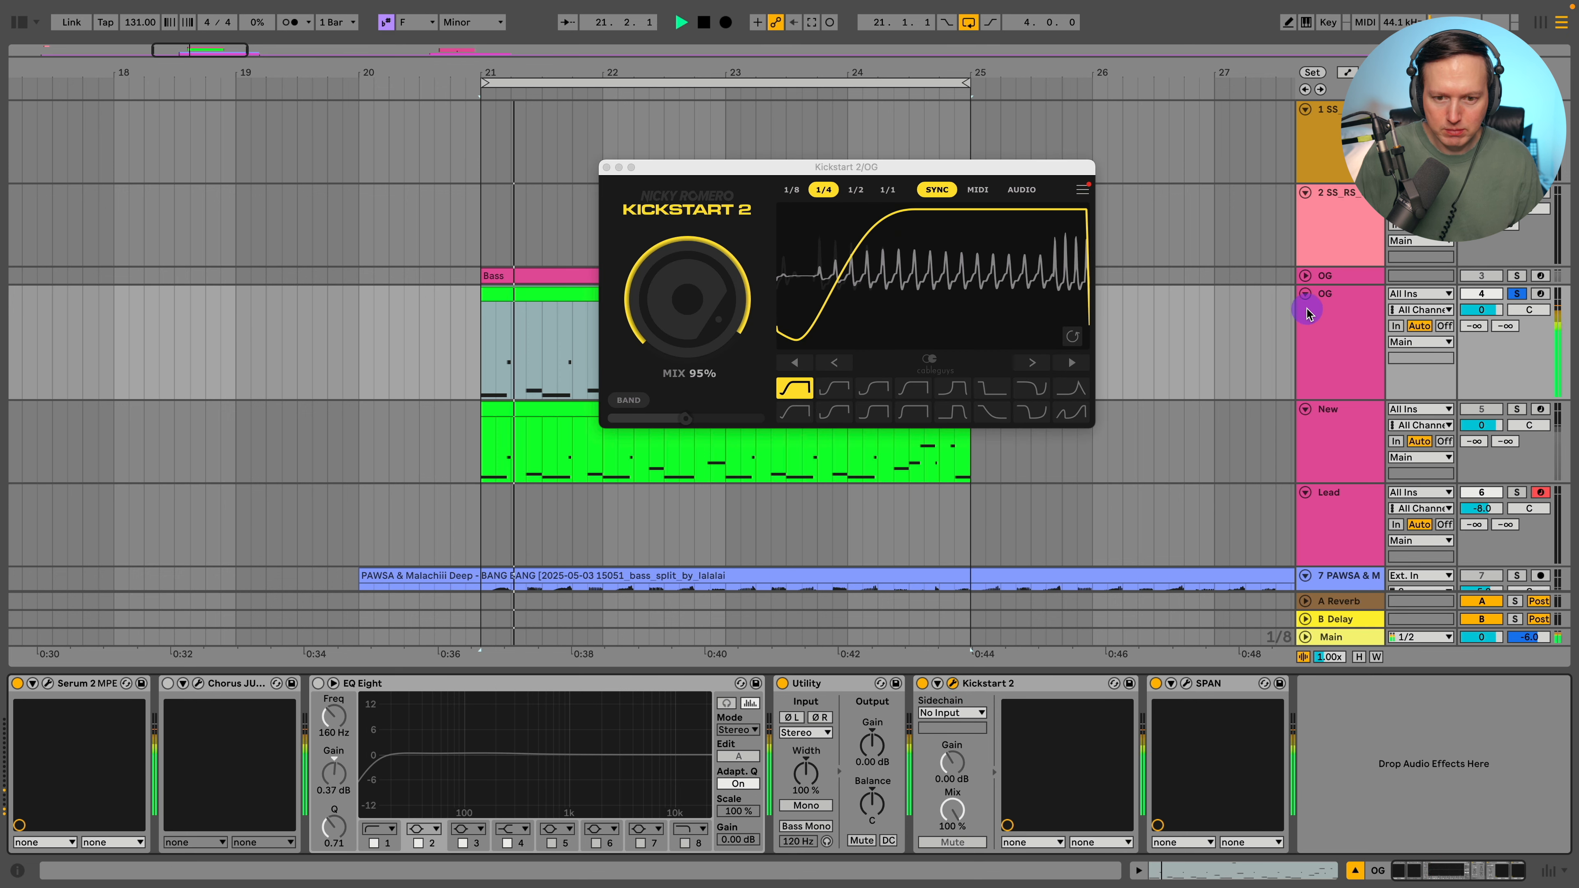
{"action": "left_click", "coordinate": [924, 685]}
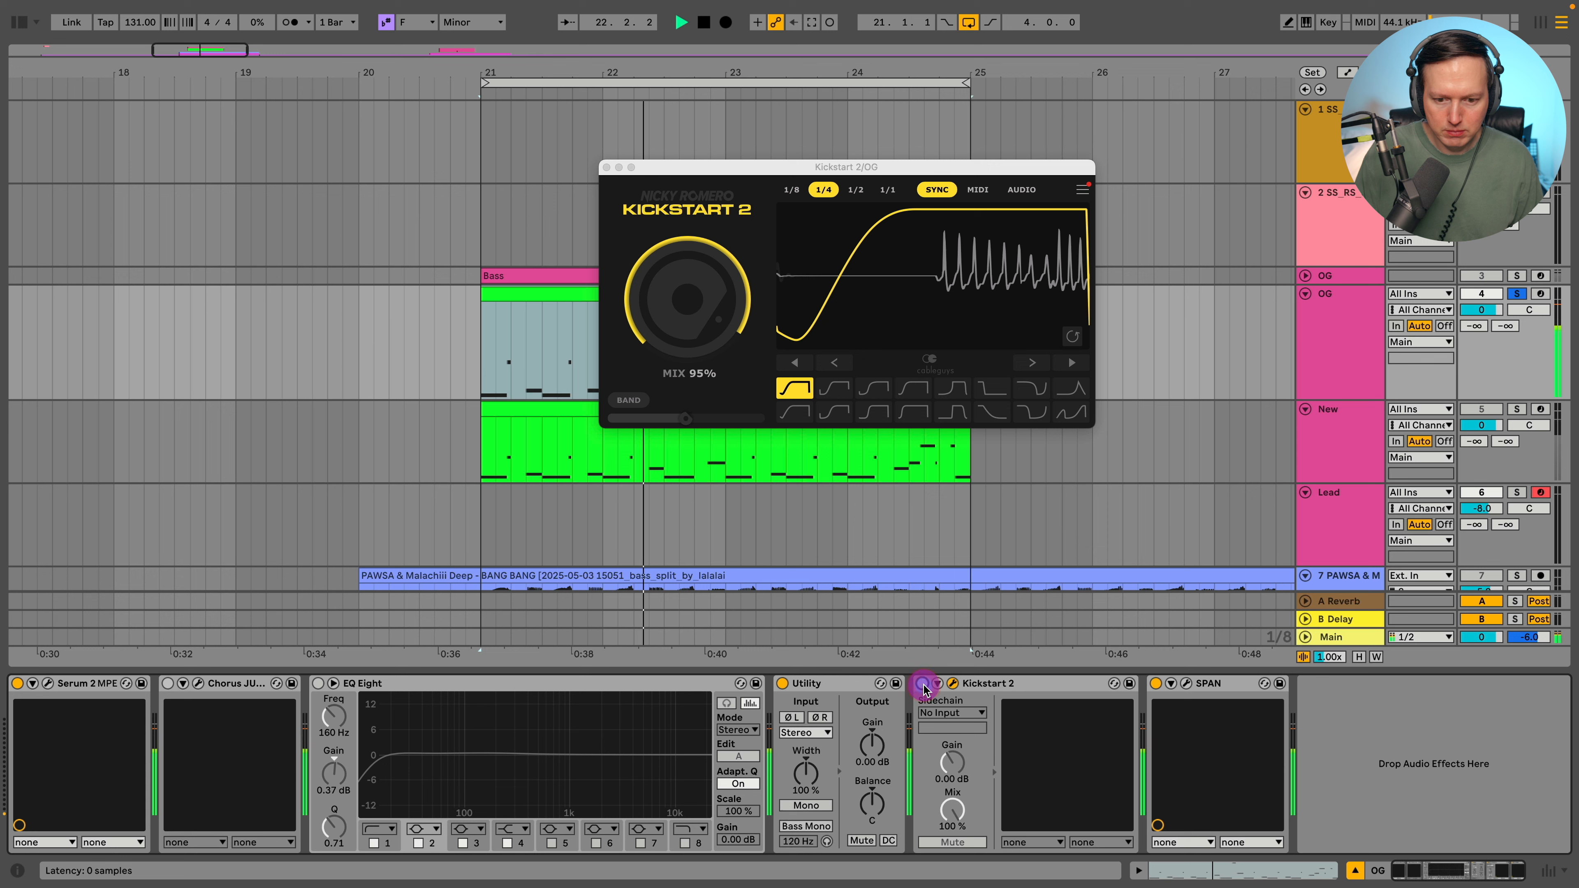
{"action": "left_click", "coordinate": [923, 684]}
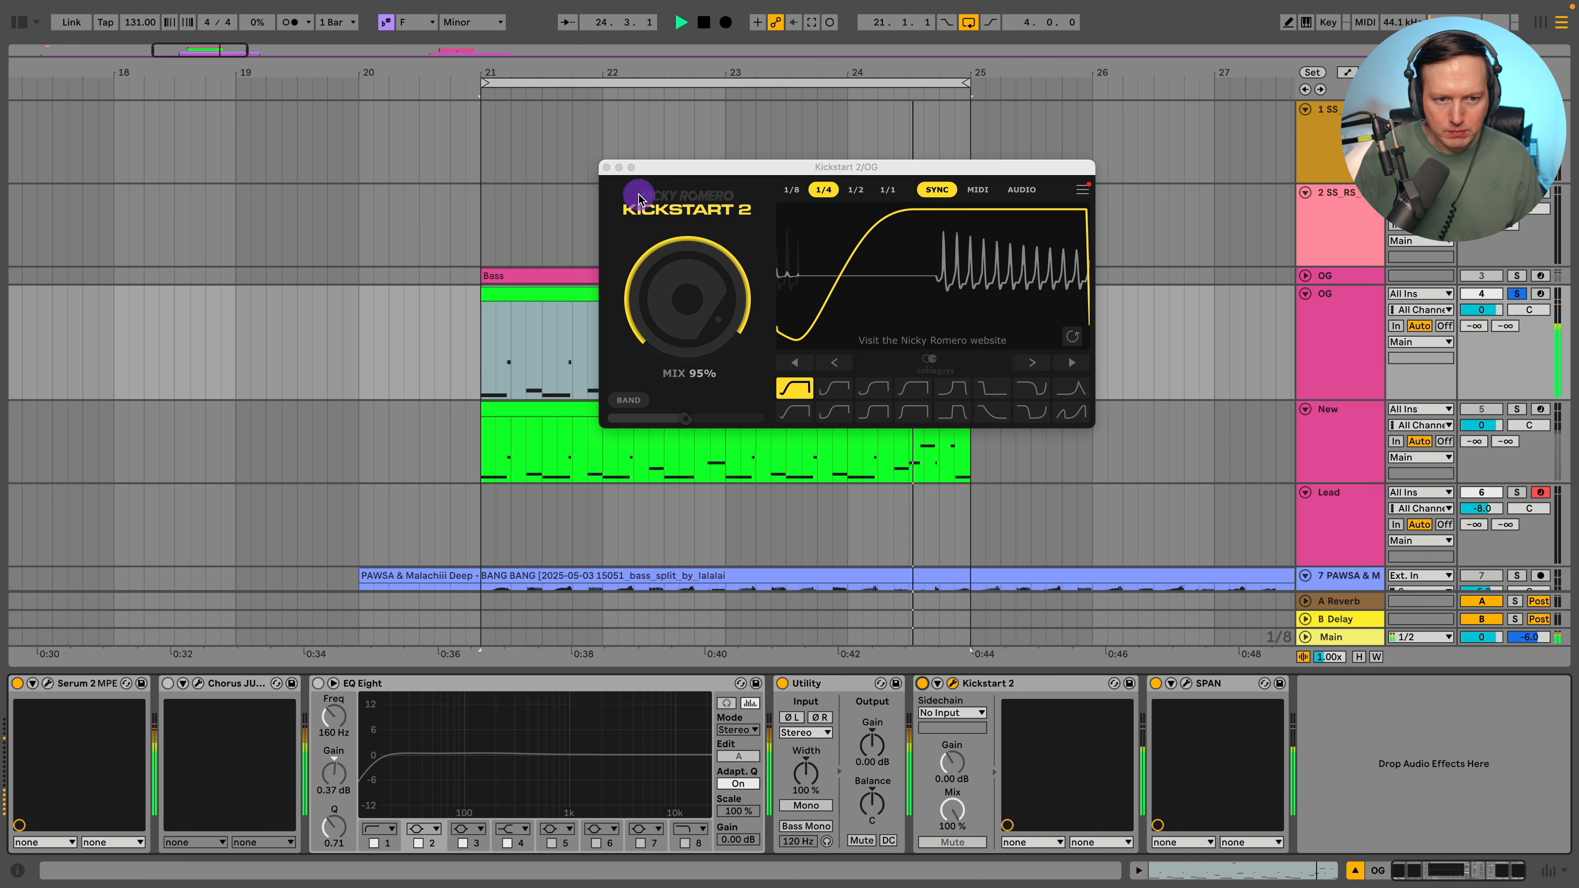
{"action": "left_click", "coordinate": [606, 168]}
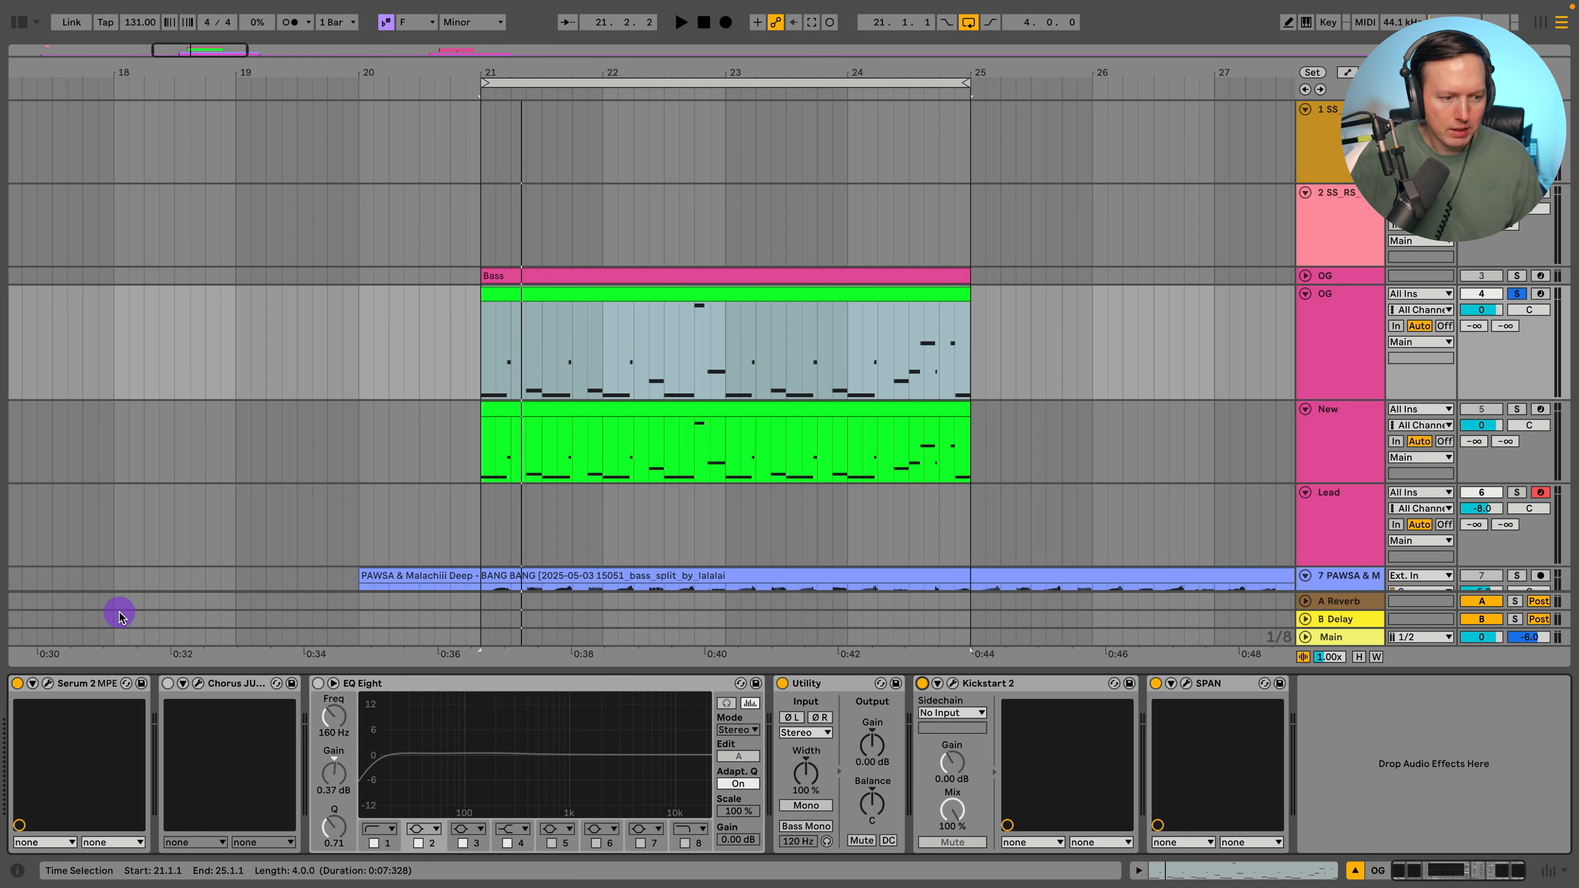
- Select the New track, fold the OG track, and solo and play back New
{"action": "left_click", "coordinate": [1349, 452]}
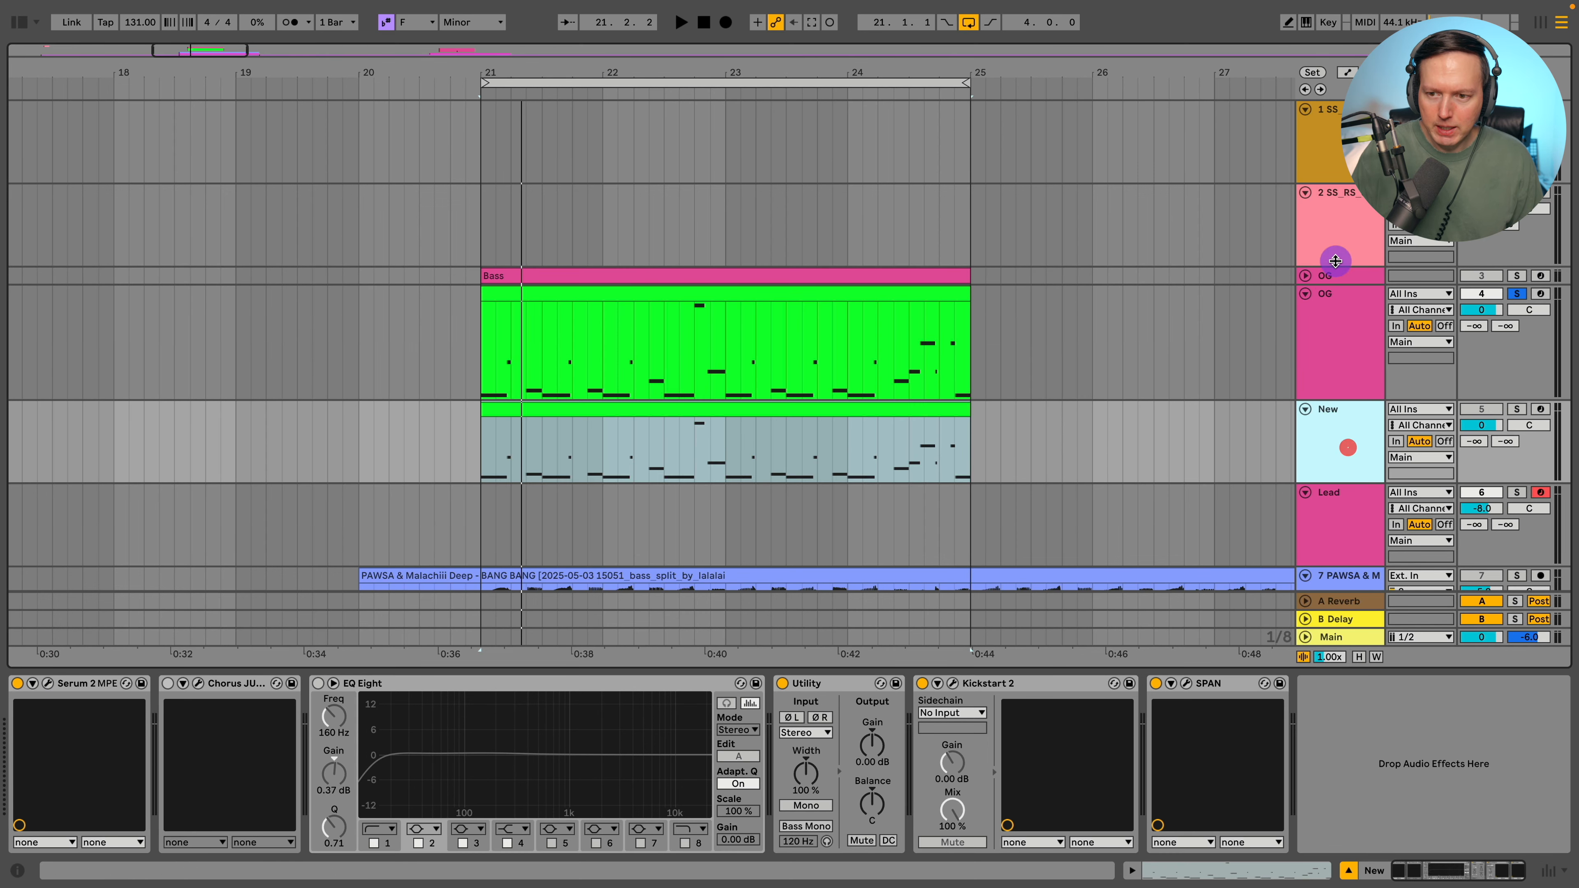
{"action": "left_click", "coordinate": [1304, 294]}
{"action": "left_click", "coordinate": [1517, 311]}
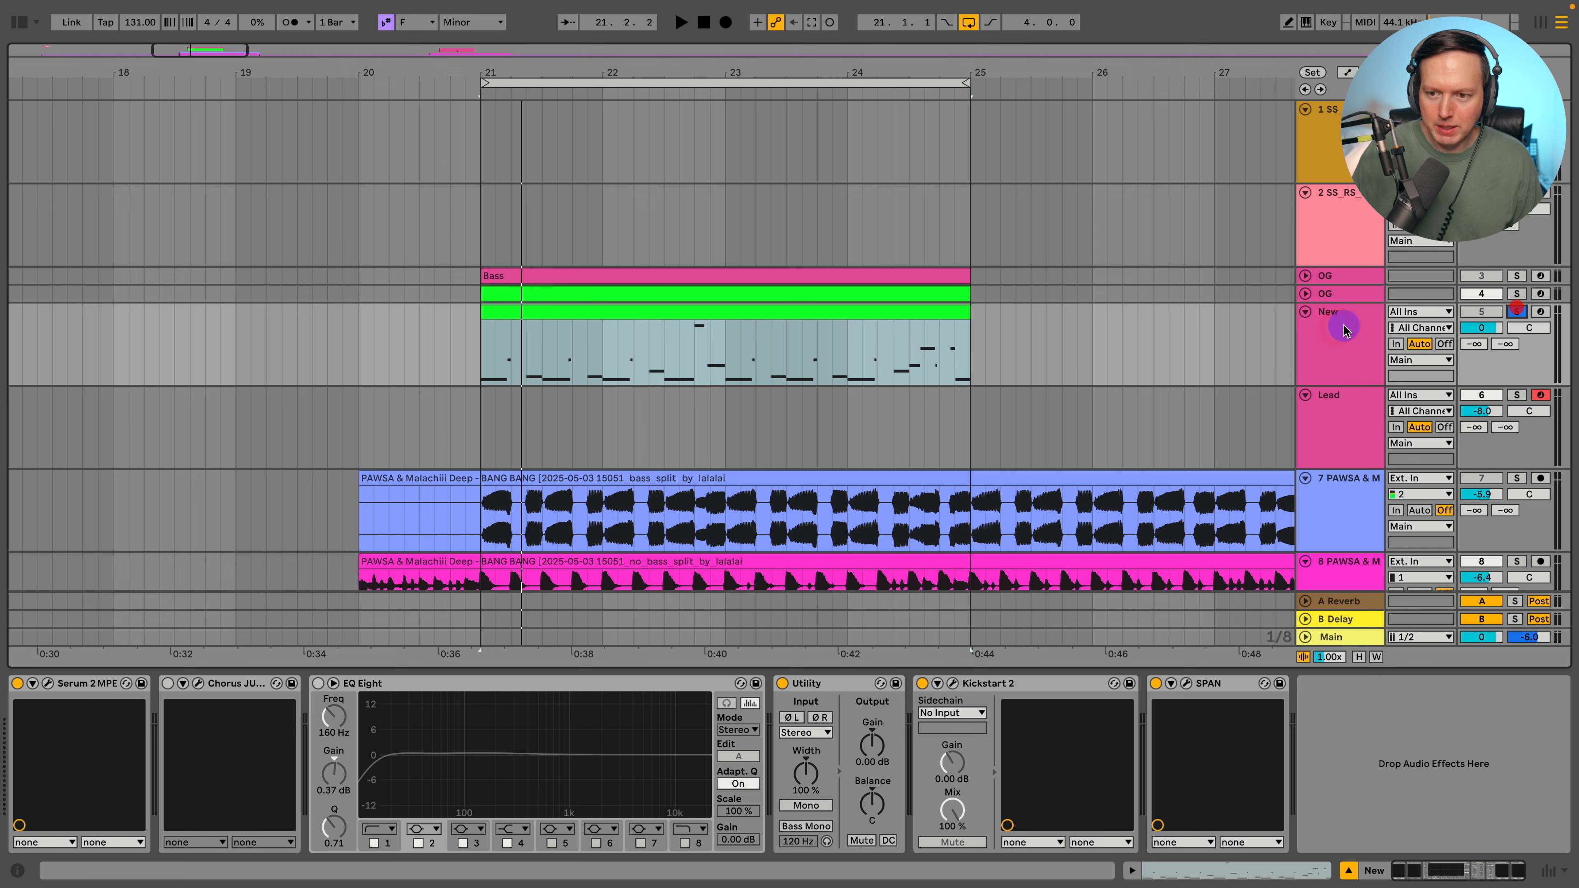
{"action": "key", "text": "space"}
- Load the BS Collect The Commas GTR preset in the New track's Serum 2 and play it from the oscillator page
{"action": "left_click", "coordinate": [48, 685]}
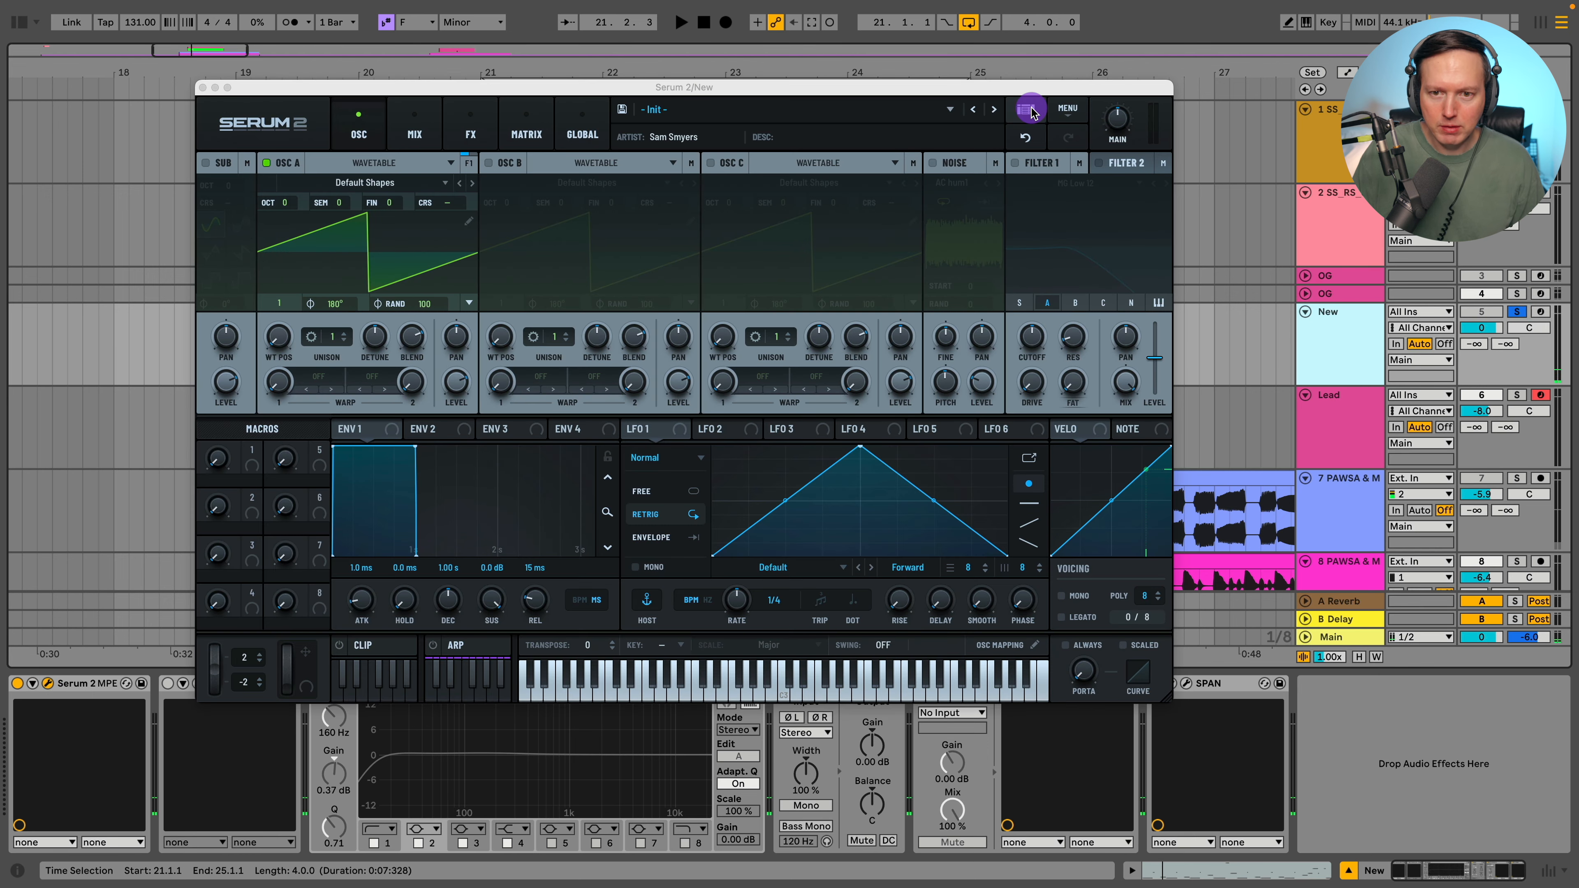
{"action": "left_click", "coordinate": [1025, 109]}
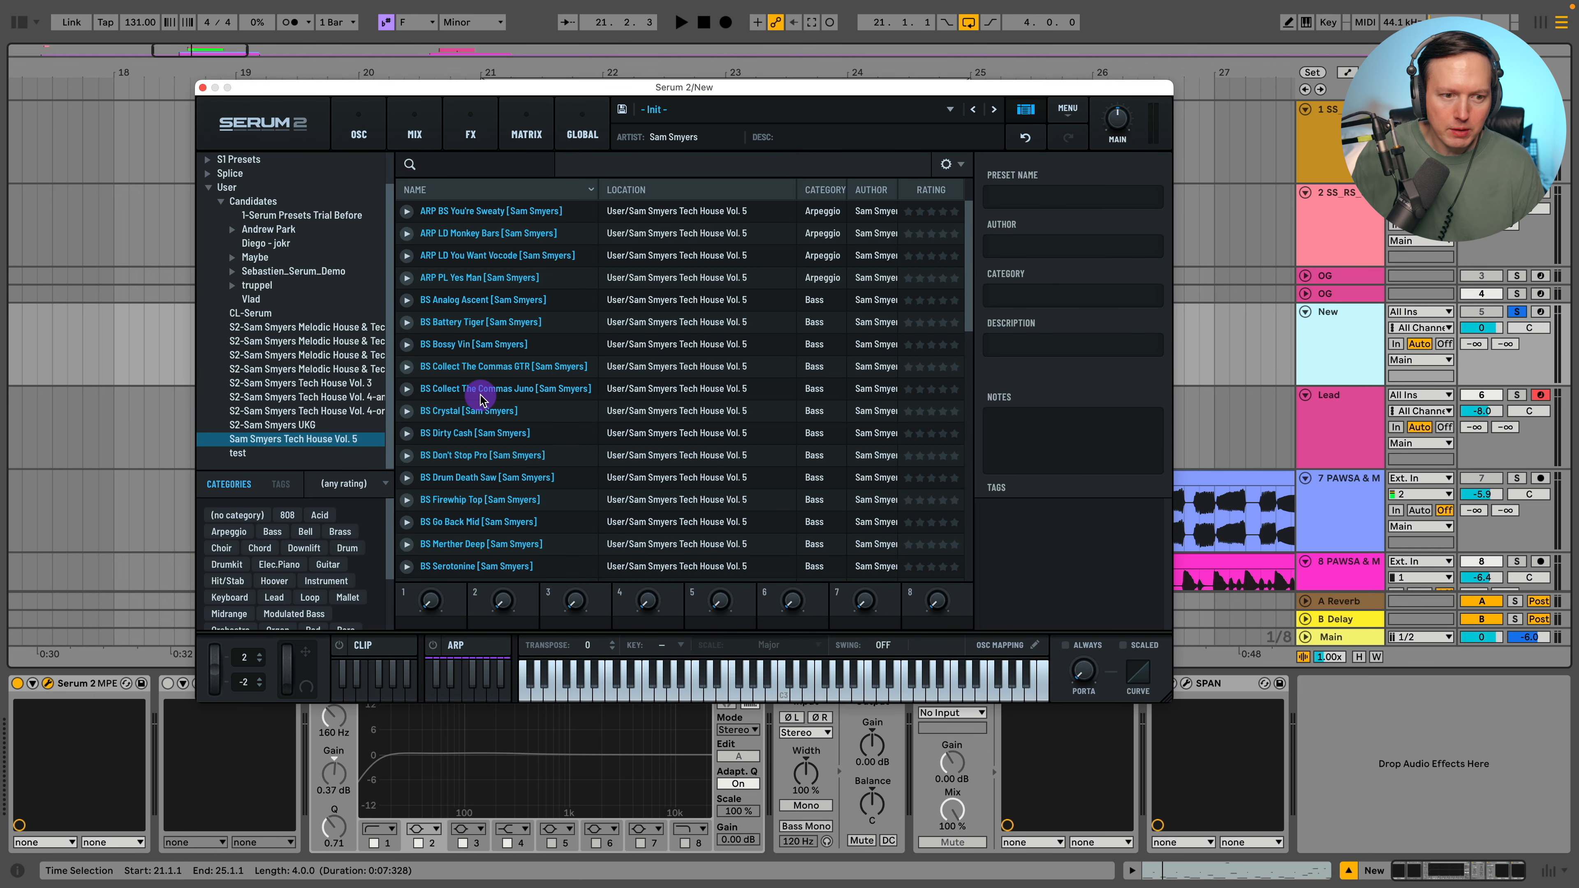
{"action": "left_click", "coordinate": [485, 370]}
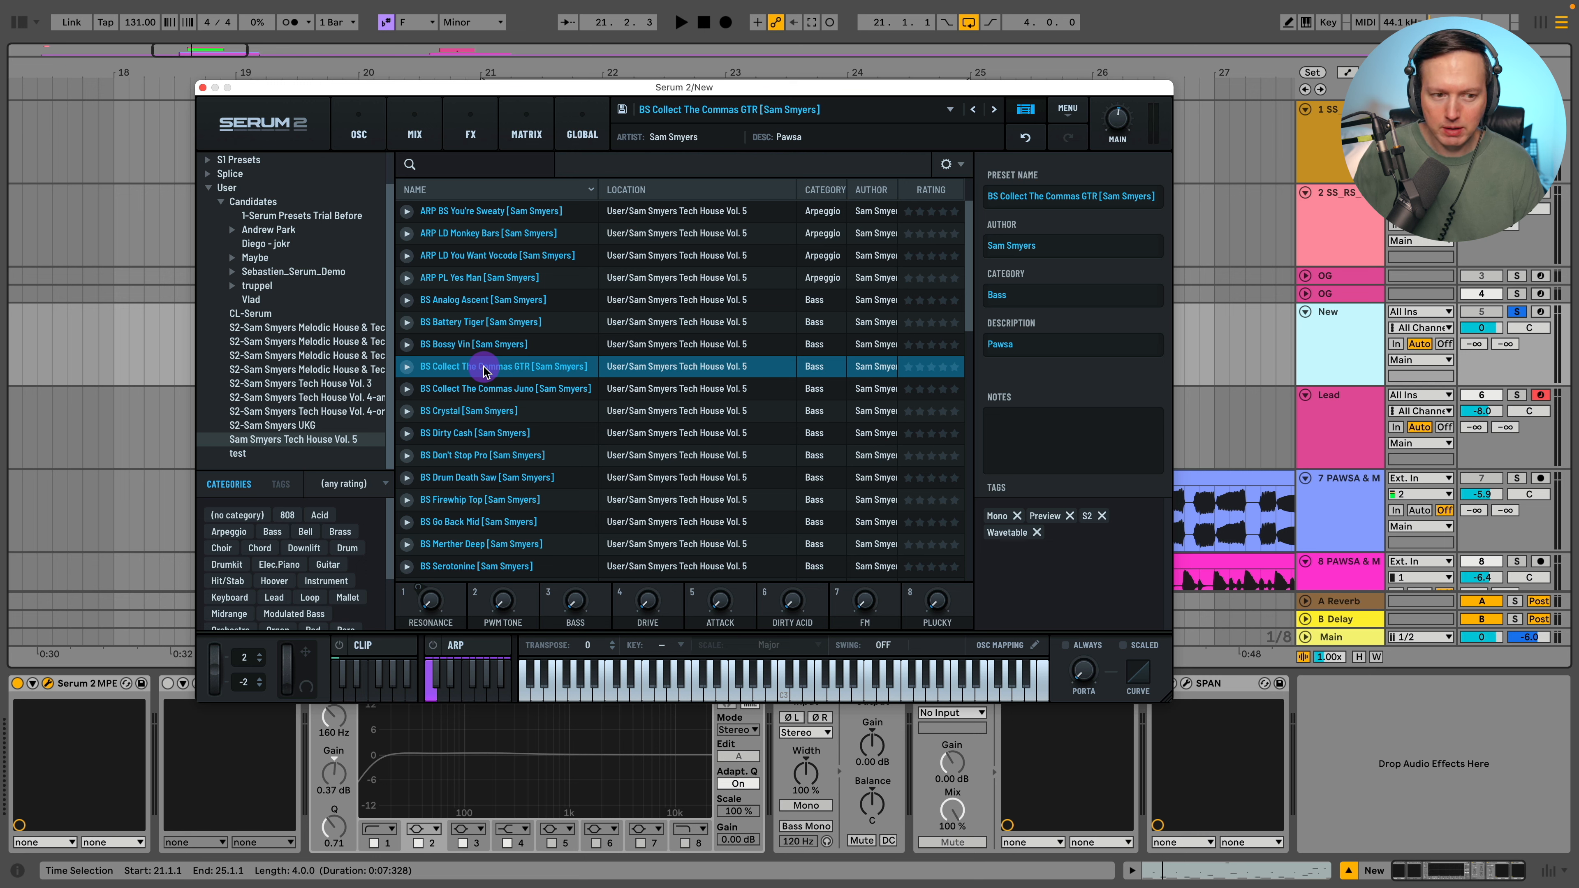
{"action": "left_click", "coordinate": [359, 126]}
{"action": "key", "text": "space"}
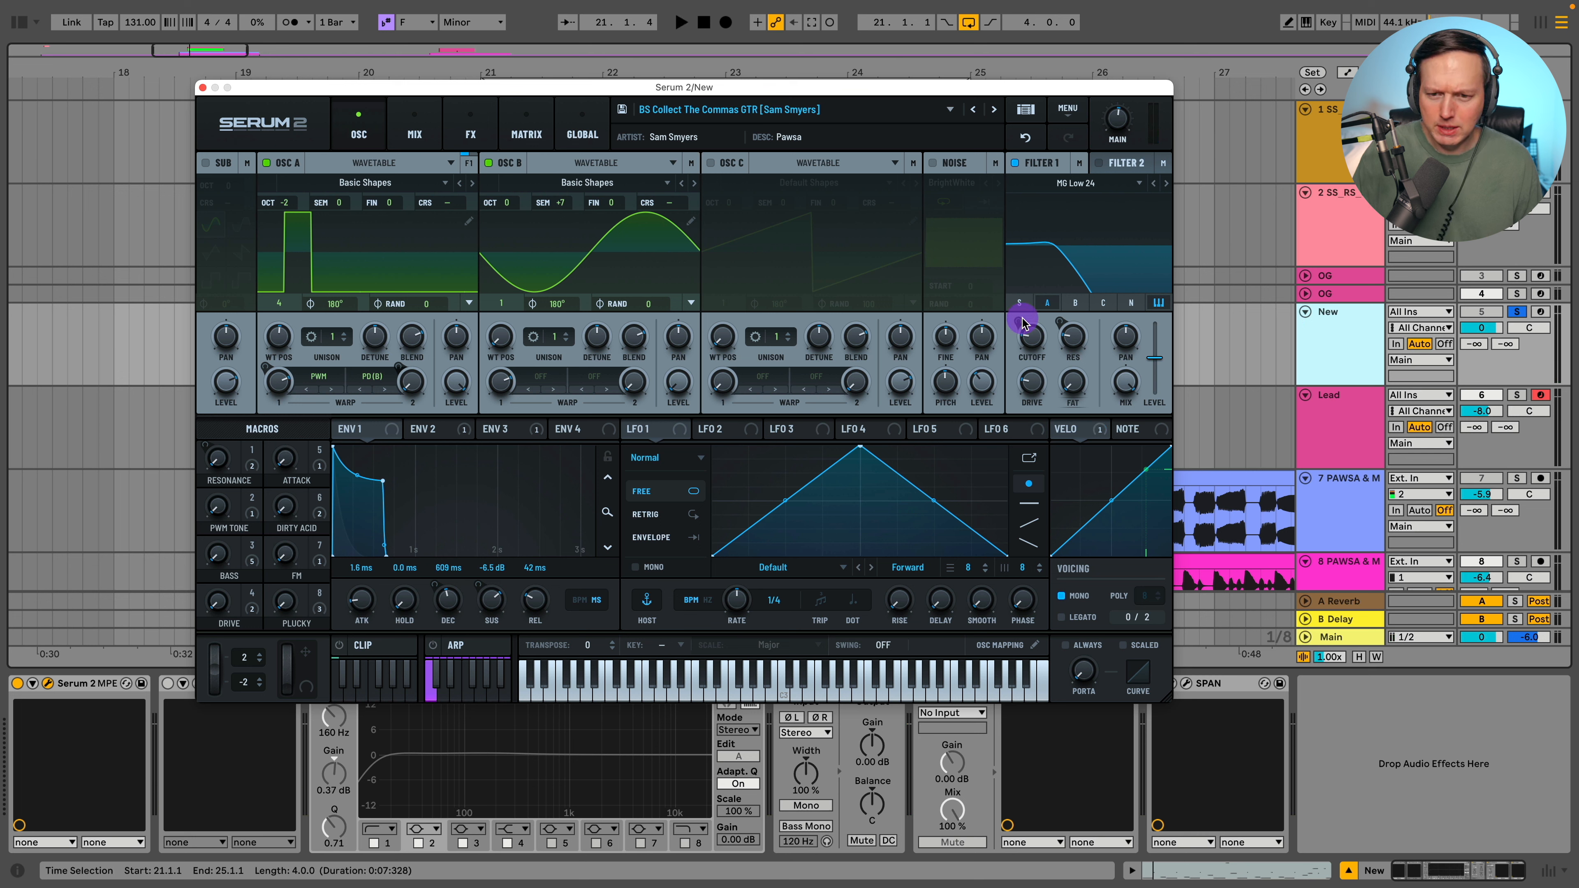
{"action": "left_click", "coordinate": [202, 87]}
- Unsolo the New track, mute OG, and play New together with the no-bass stem from bar 21
{"action": "left_click", "coordinate": [472, 416]}
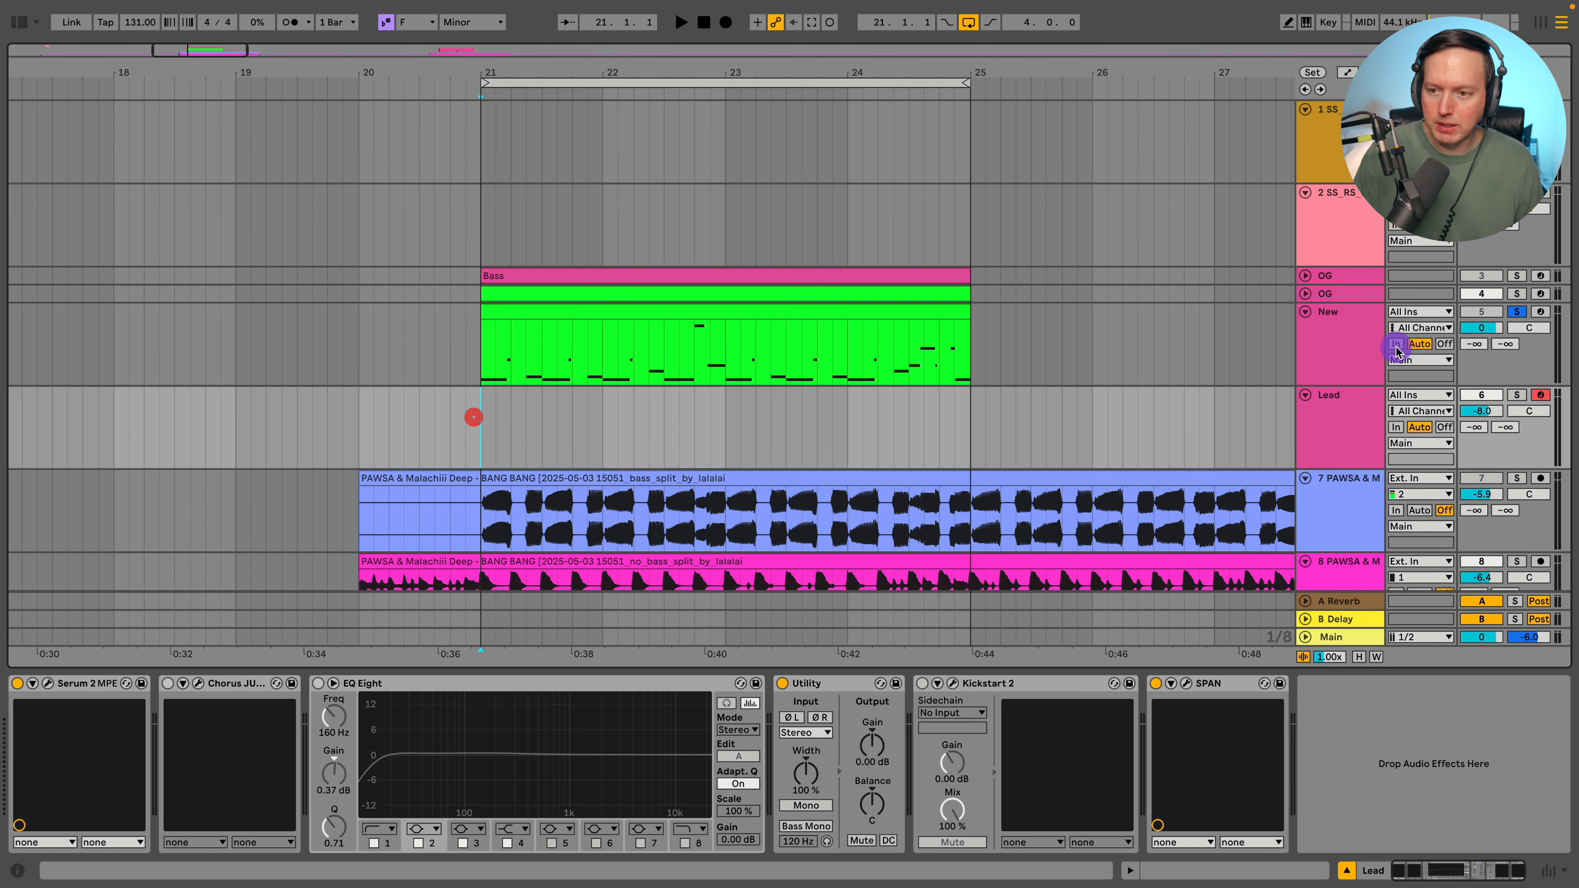
{"action": "left_click", "coordinate": [1514, 317]}
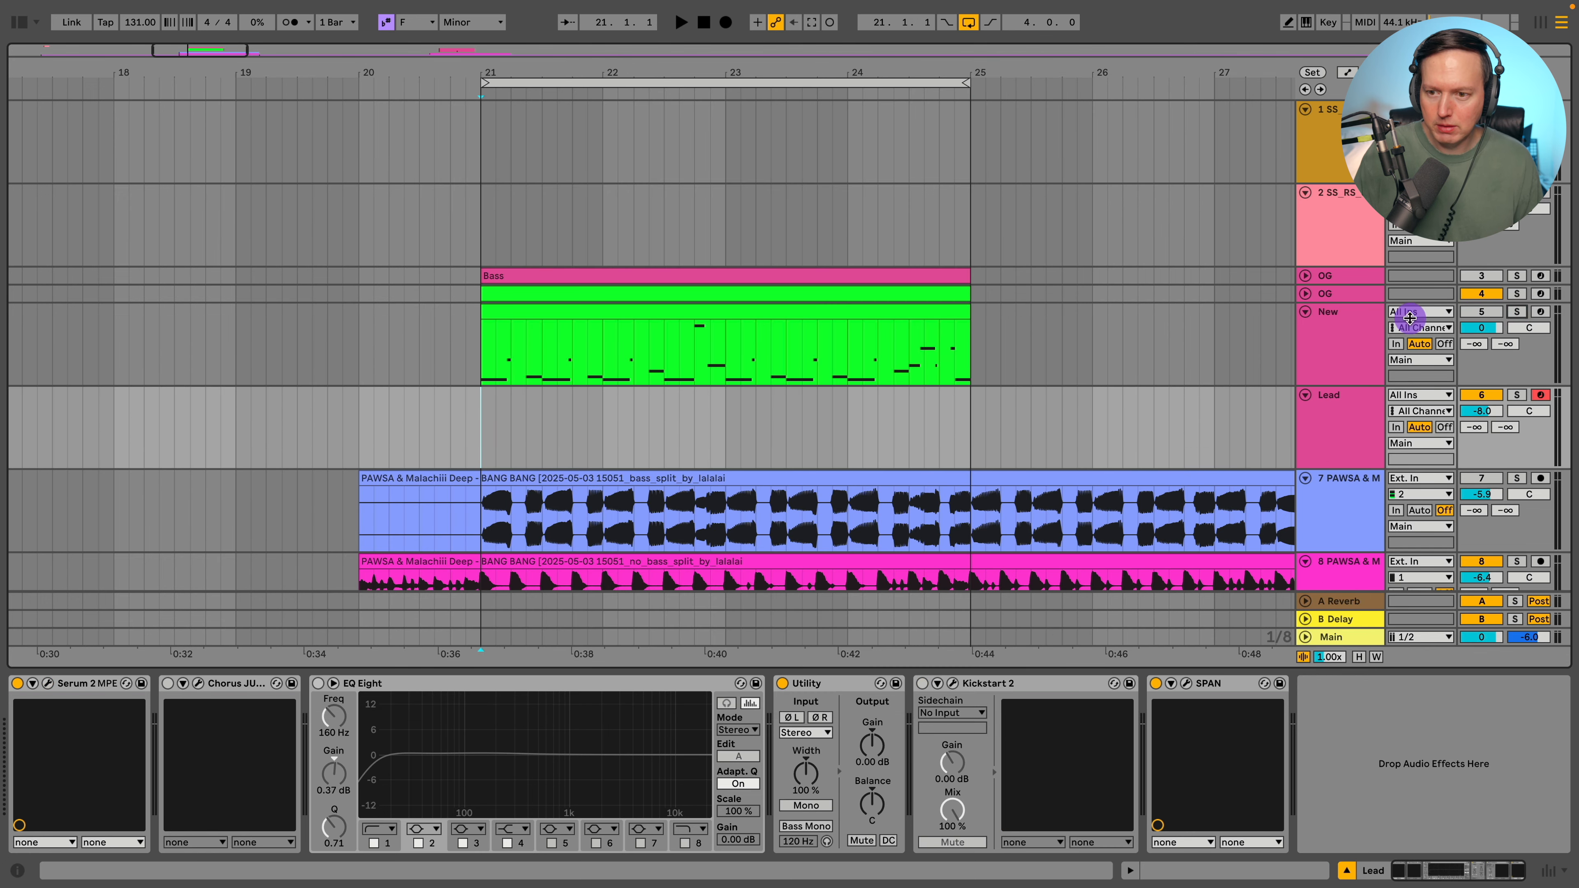
{"action": "left_click", "coordinate": [1481, 294]}
{"action": "key", "text": "space"}
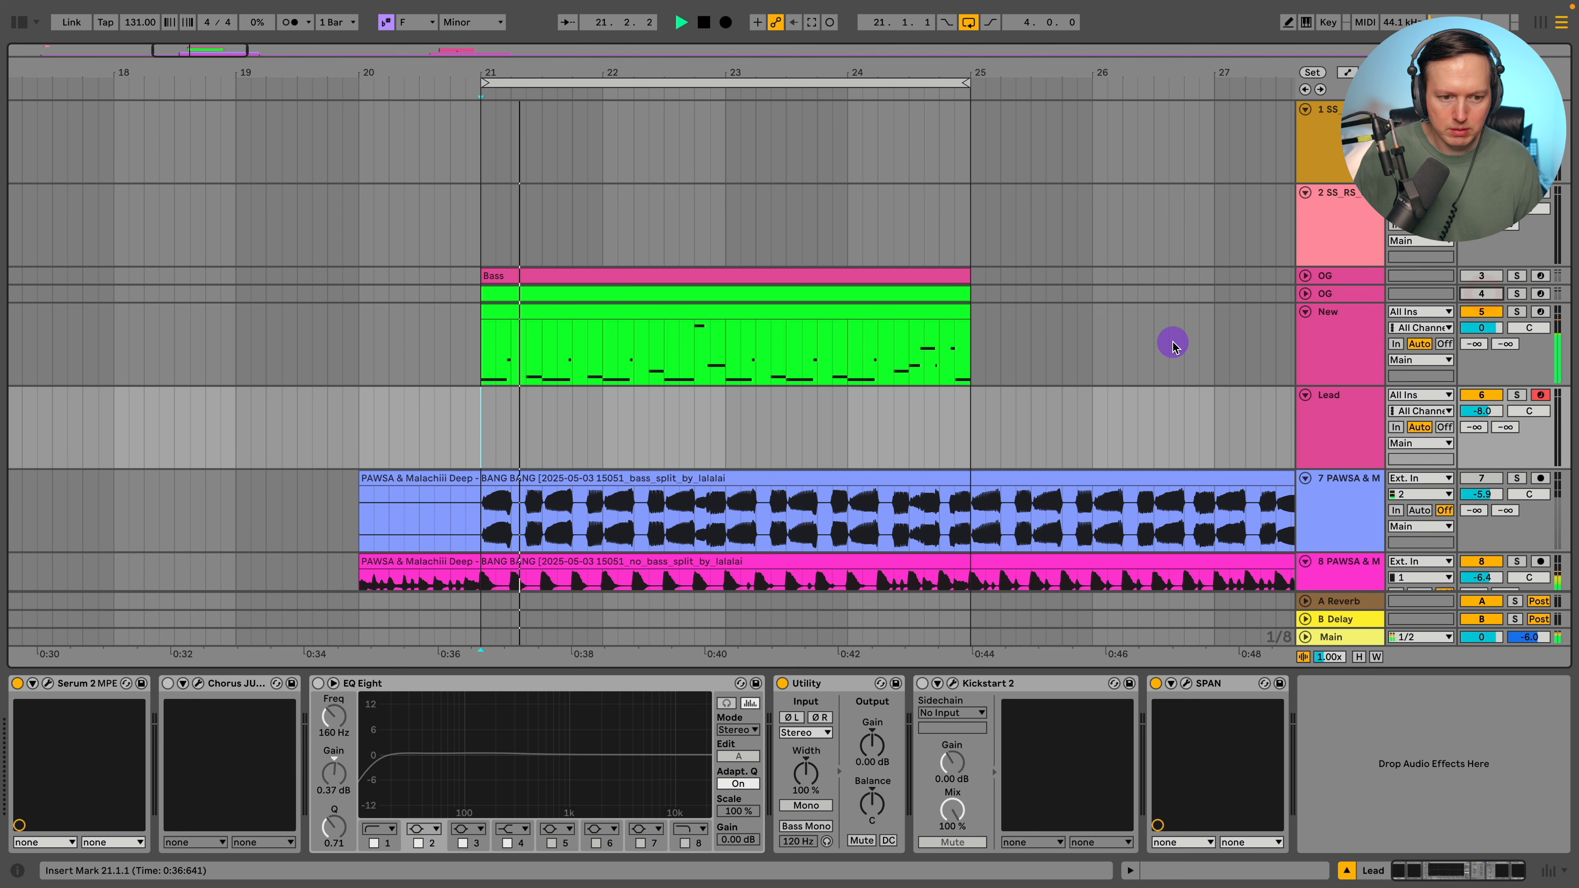
{"action": "scroll", "coordinate": [1173, 344], "scroll_direction": "down", "scroll_amount": 1}
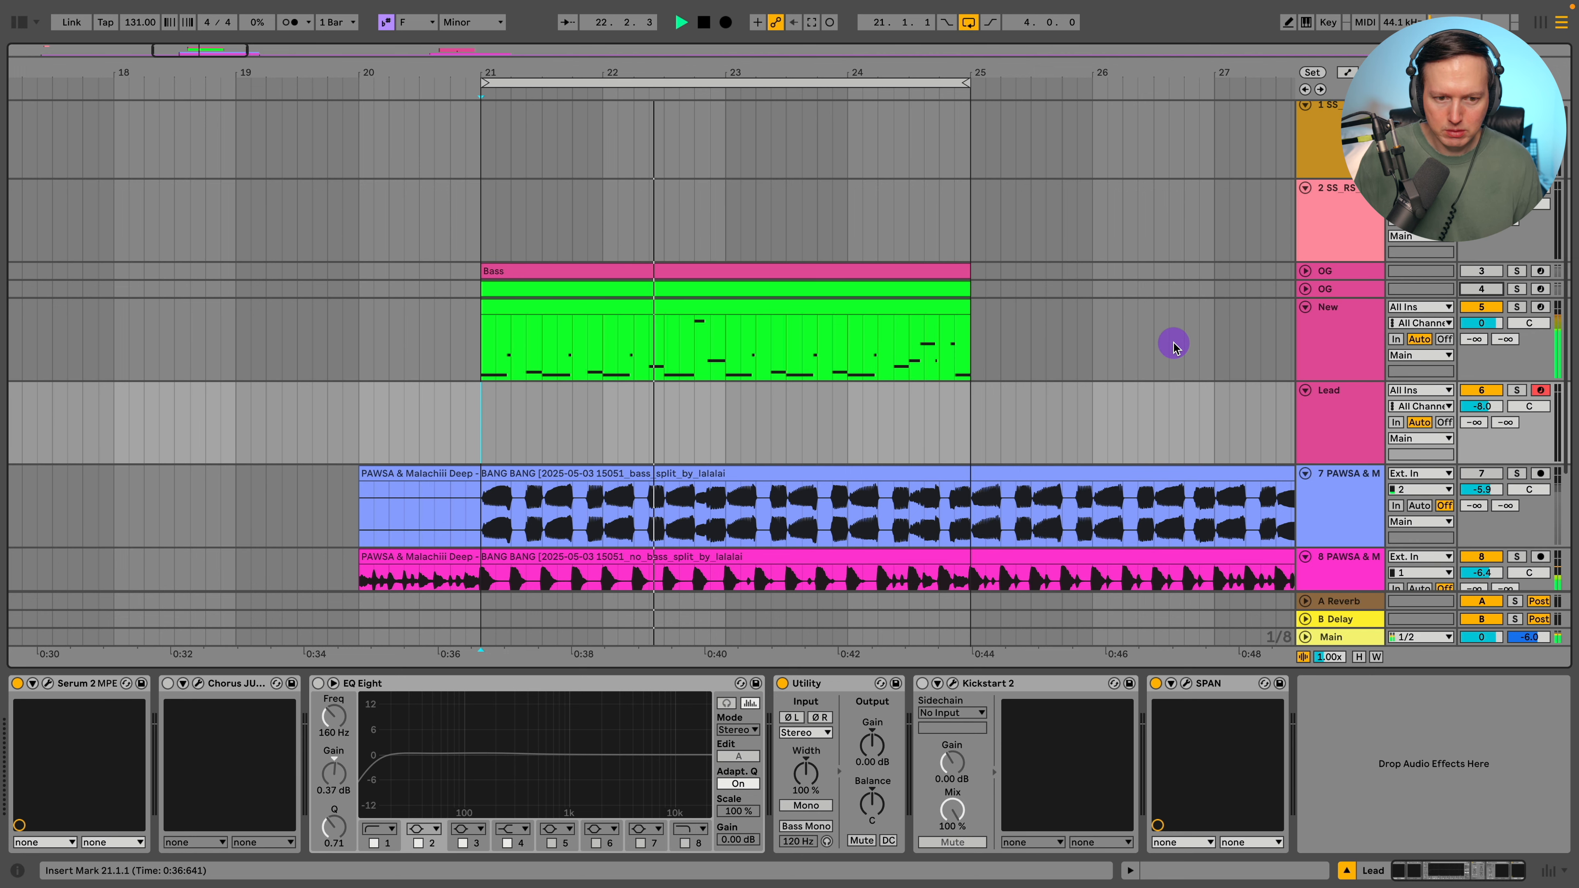
{"action": "scroll", "coordinate": [1174, 345], "scroll_direction": "down", "scroll_amount": 1}
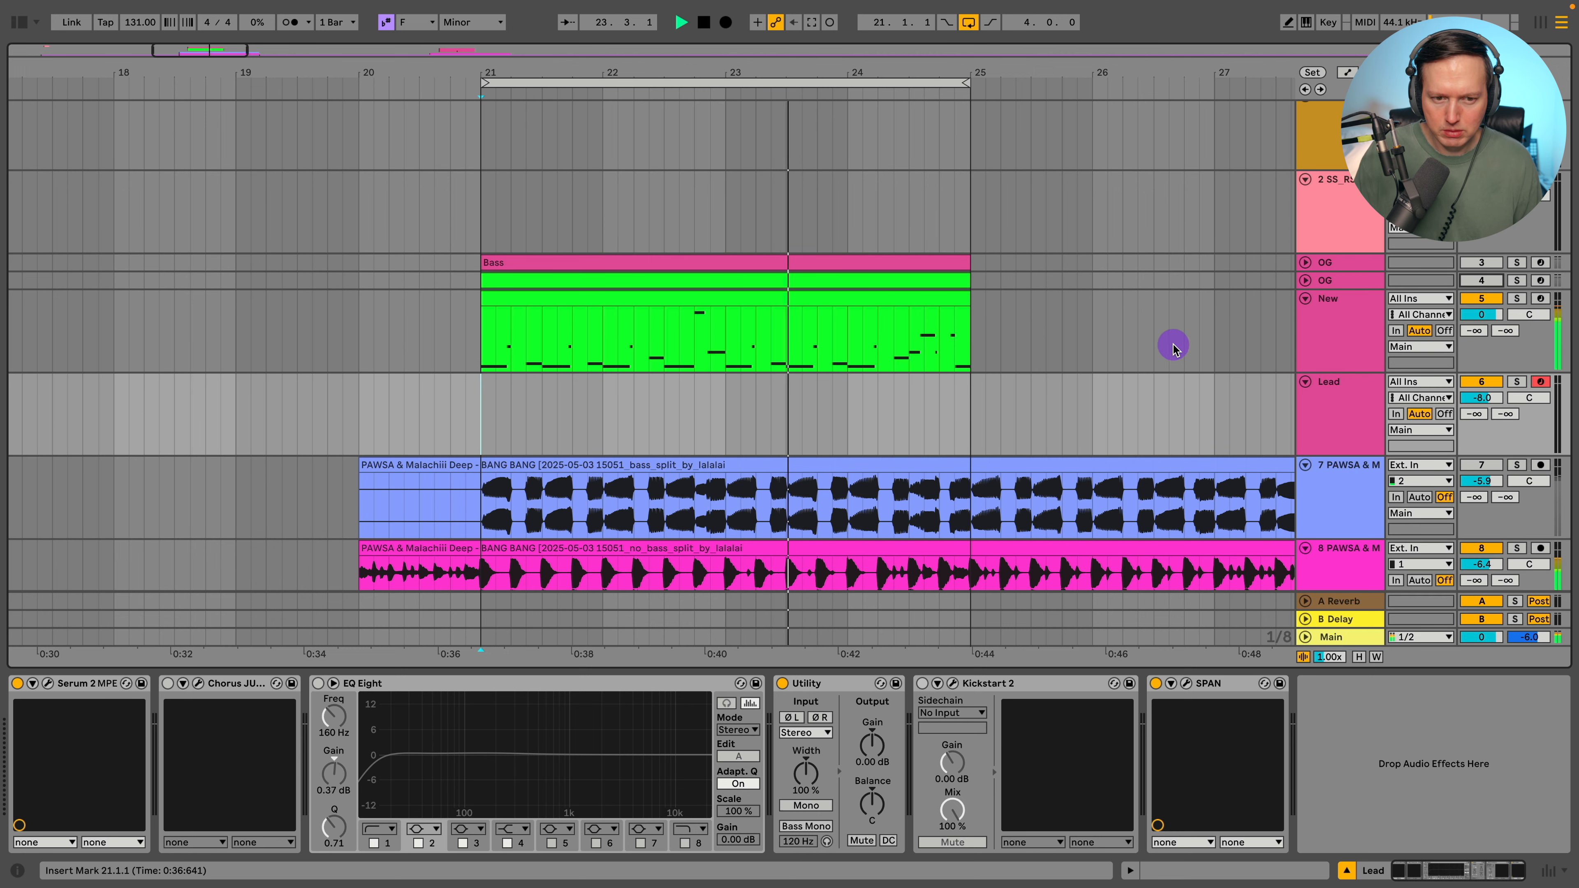
{"action": "left_click", "coordinate": [708, 341]}
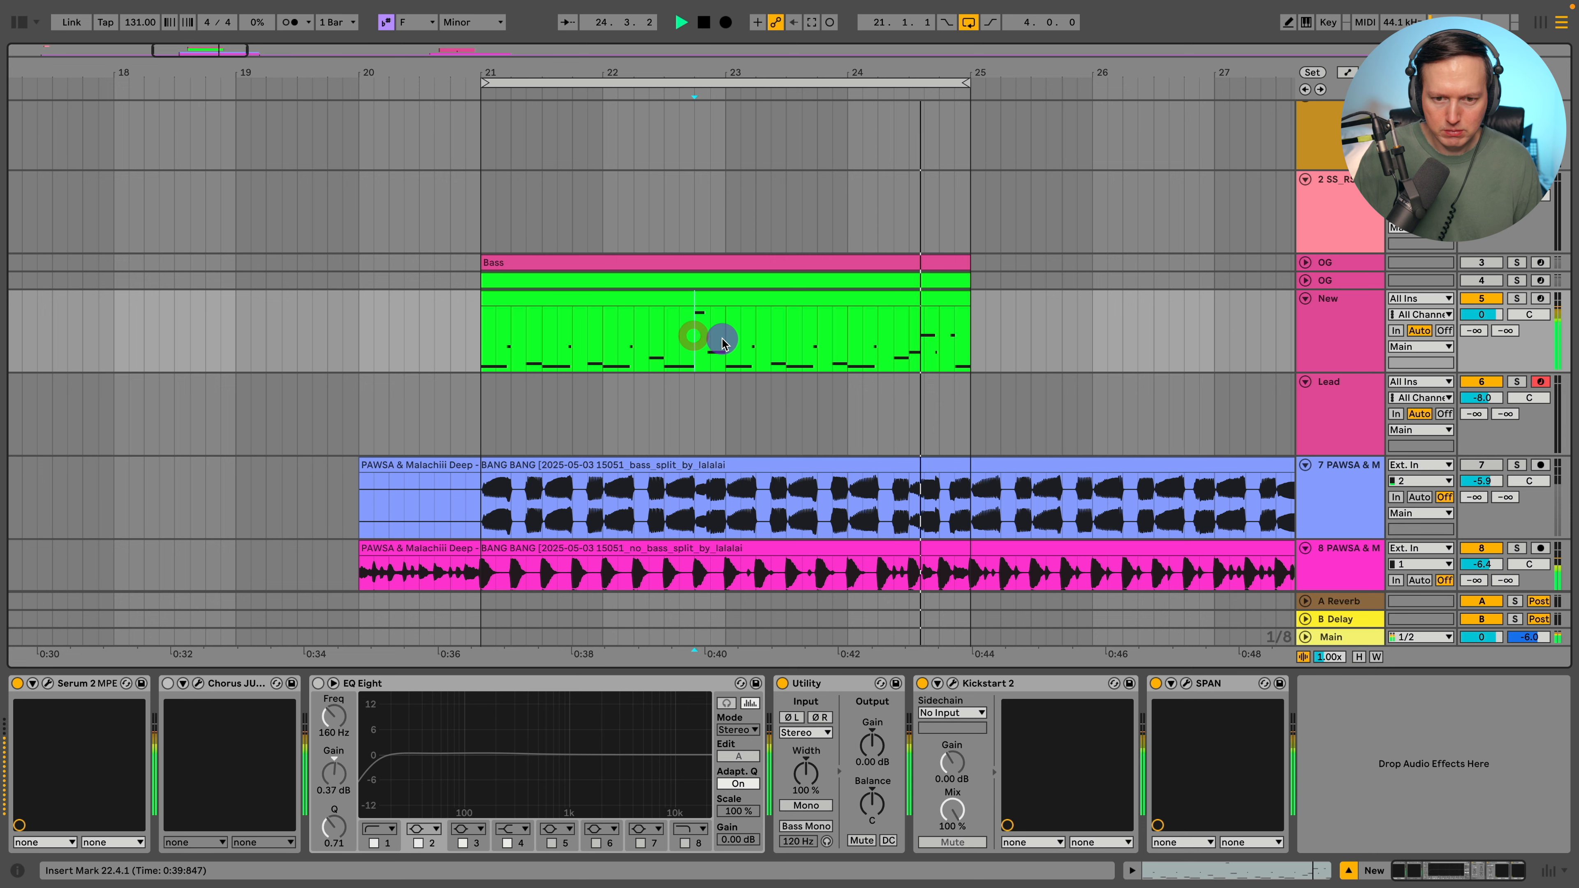
- Solo the New track, and in Serum 2 turn off Filter 1's keytracking and raise its cutoff
{"action": "left_click", "coordinate": [1517, 298]}
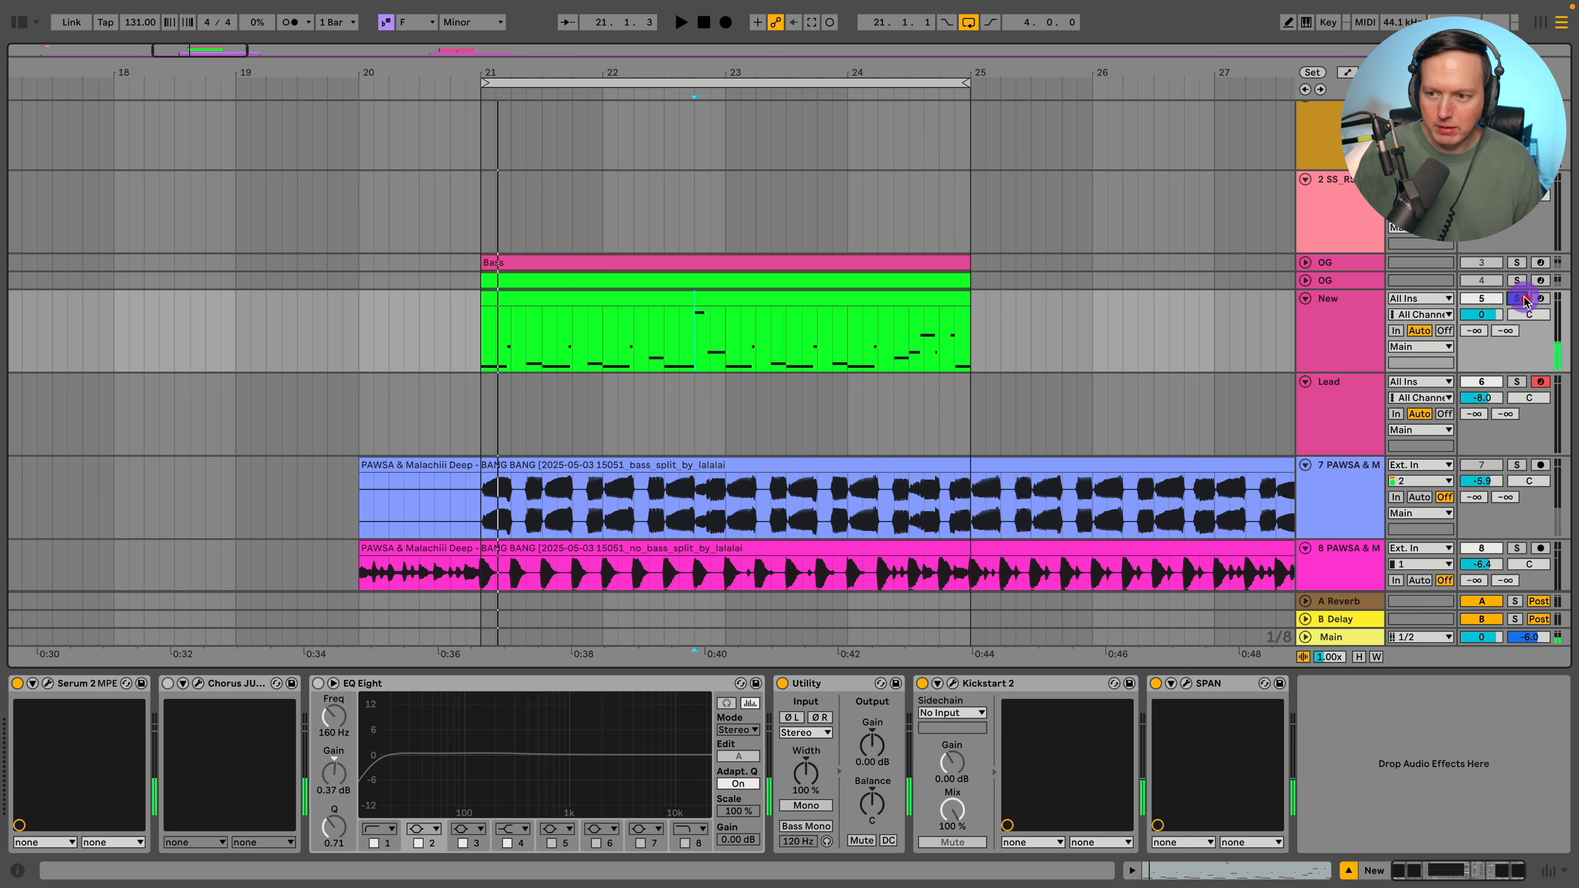
{"action": "left_click", "coordinate": [48, 683]}
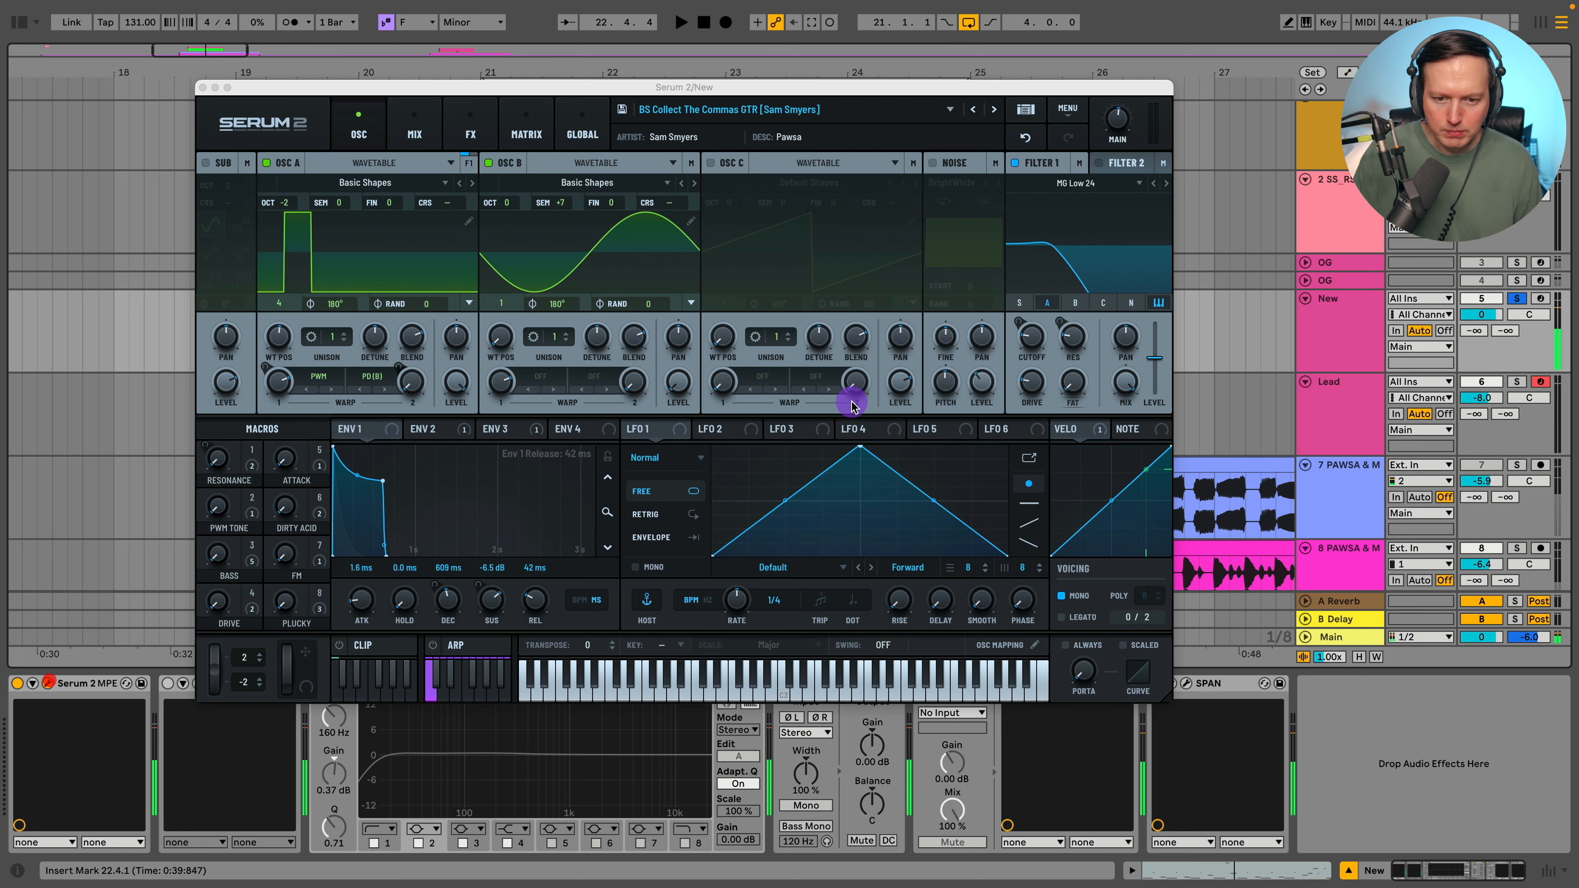
{"action": "left_click", "coordinate": [1158, 304]}
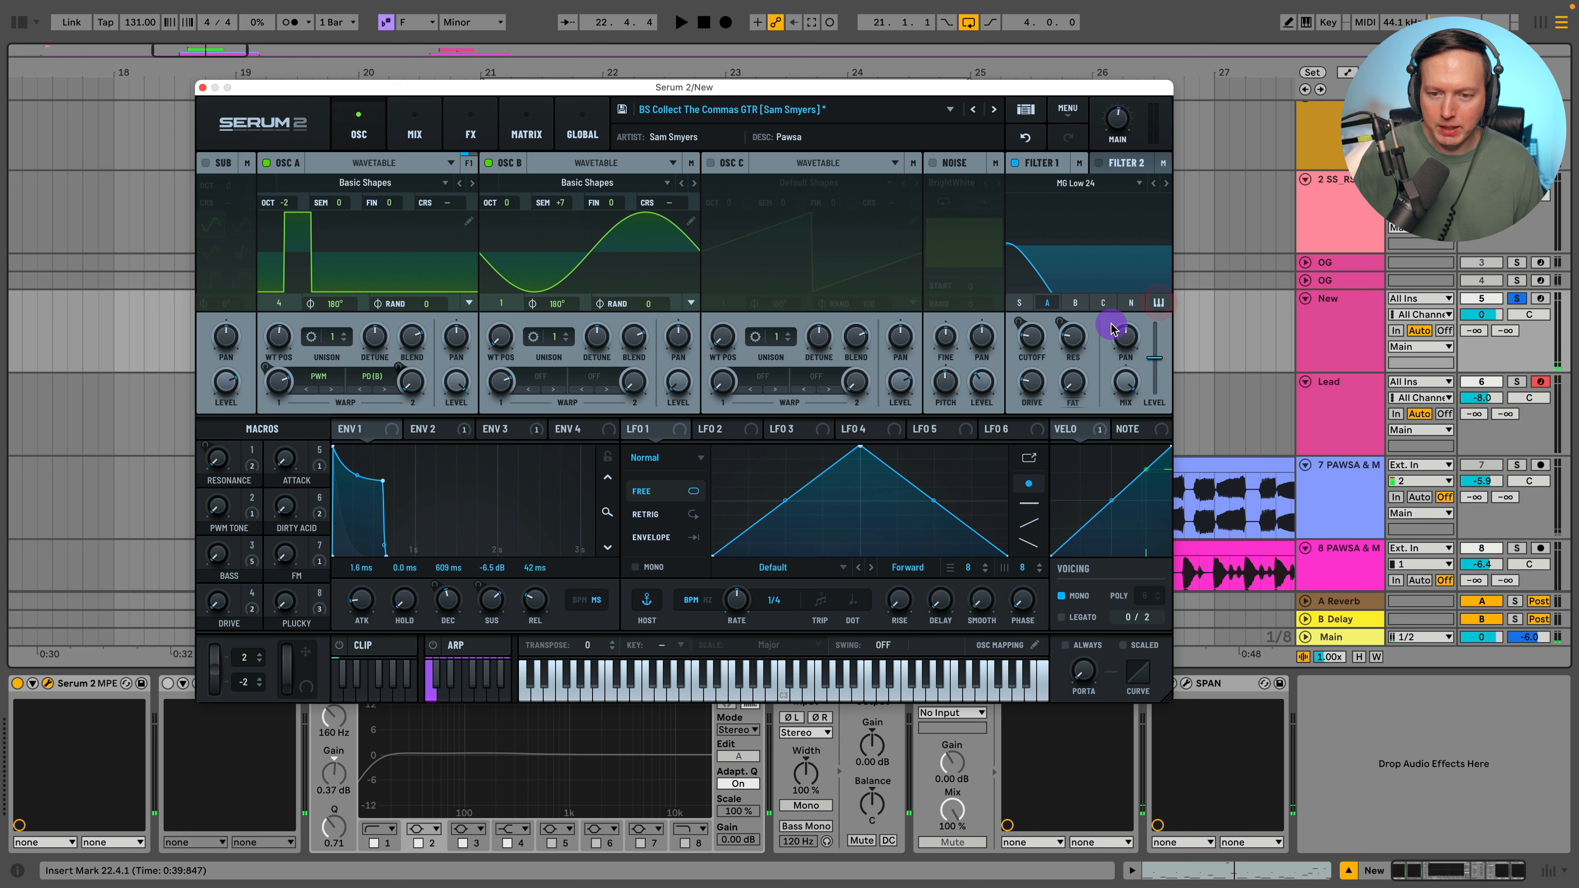
{"action": "key", "text": "space"}
{"action": "mouse_move", "coordinate": [1038, 339]}
{"action": "left_click_drag", "start_coordinate": [1038, 341], "coordinate": [1048, 327]}
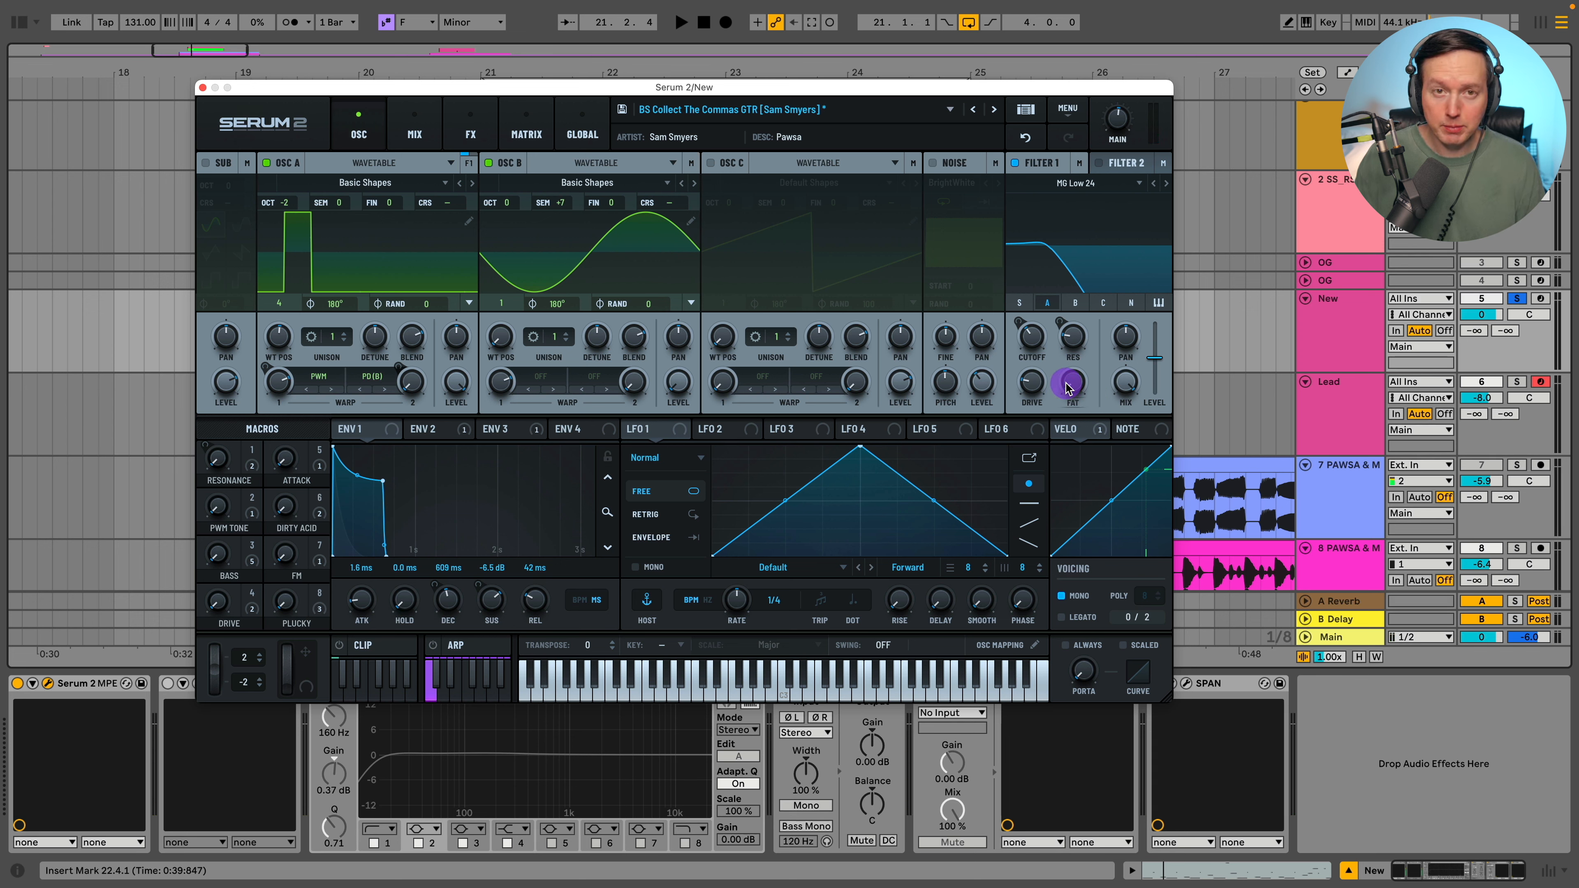
- Remove all modulation destinations from Serum 2's velocity source
{"action": "right_click", "coordinate": [1076, 433]}
{"action": "left_click", "coordinate": [1069, 433]}
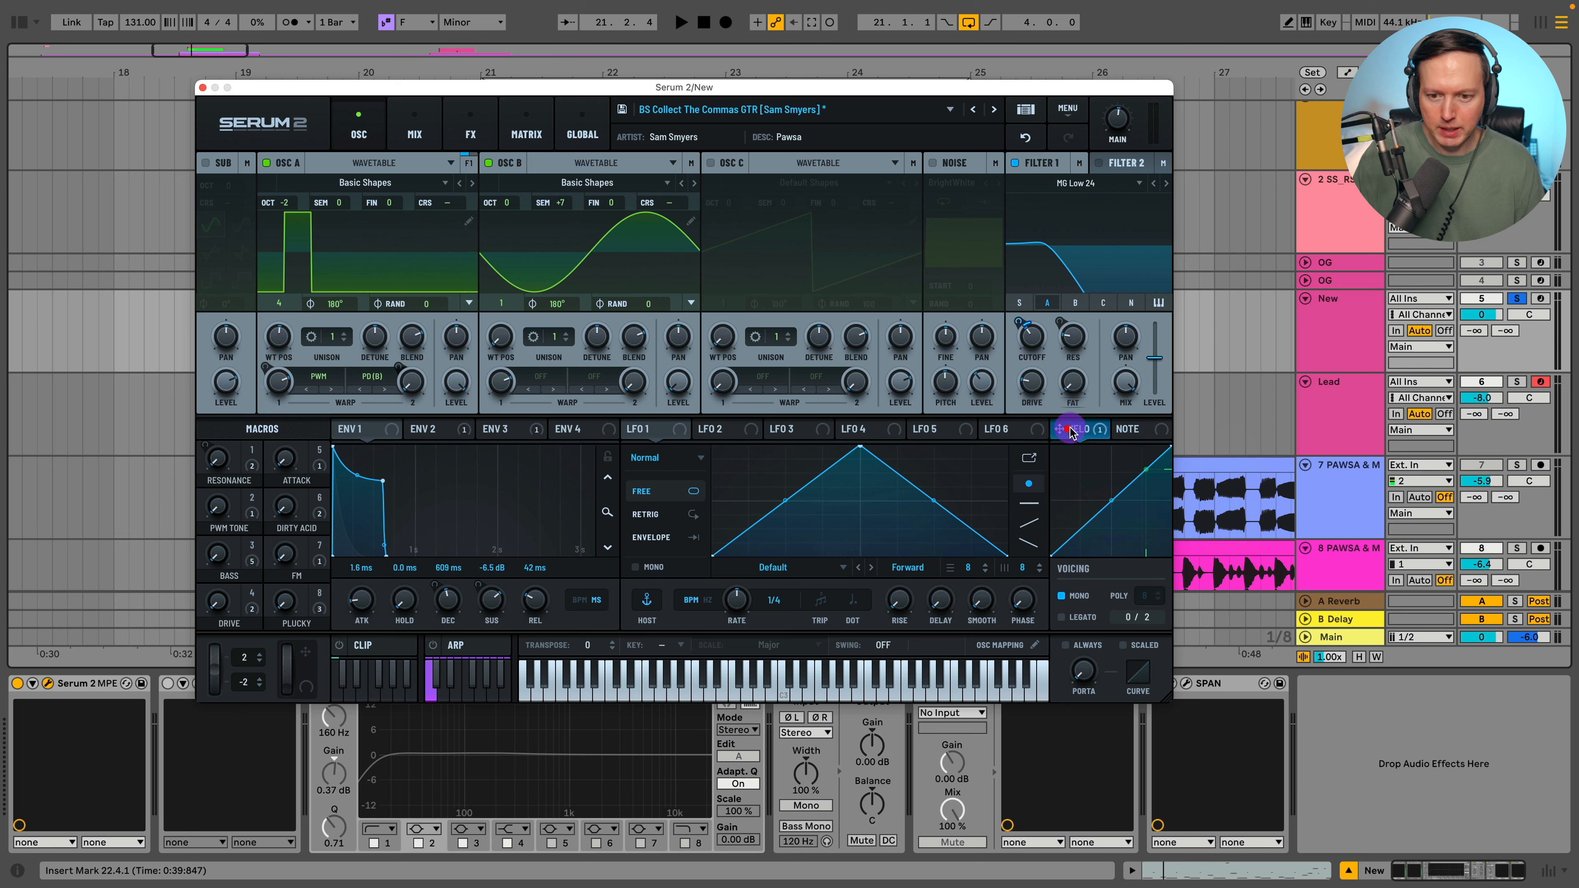
{"action": "right_click", "coordinate": [1070, 432]}
{"action": "left_click", "coordinate": [1188, 484]}
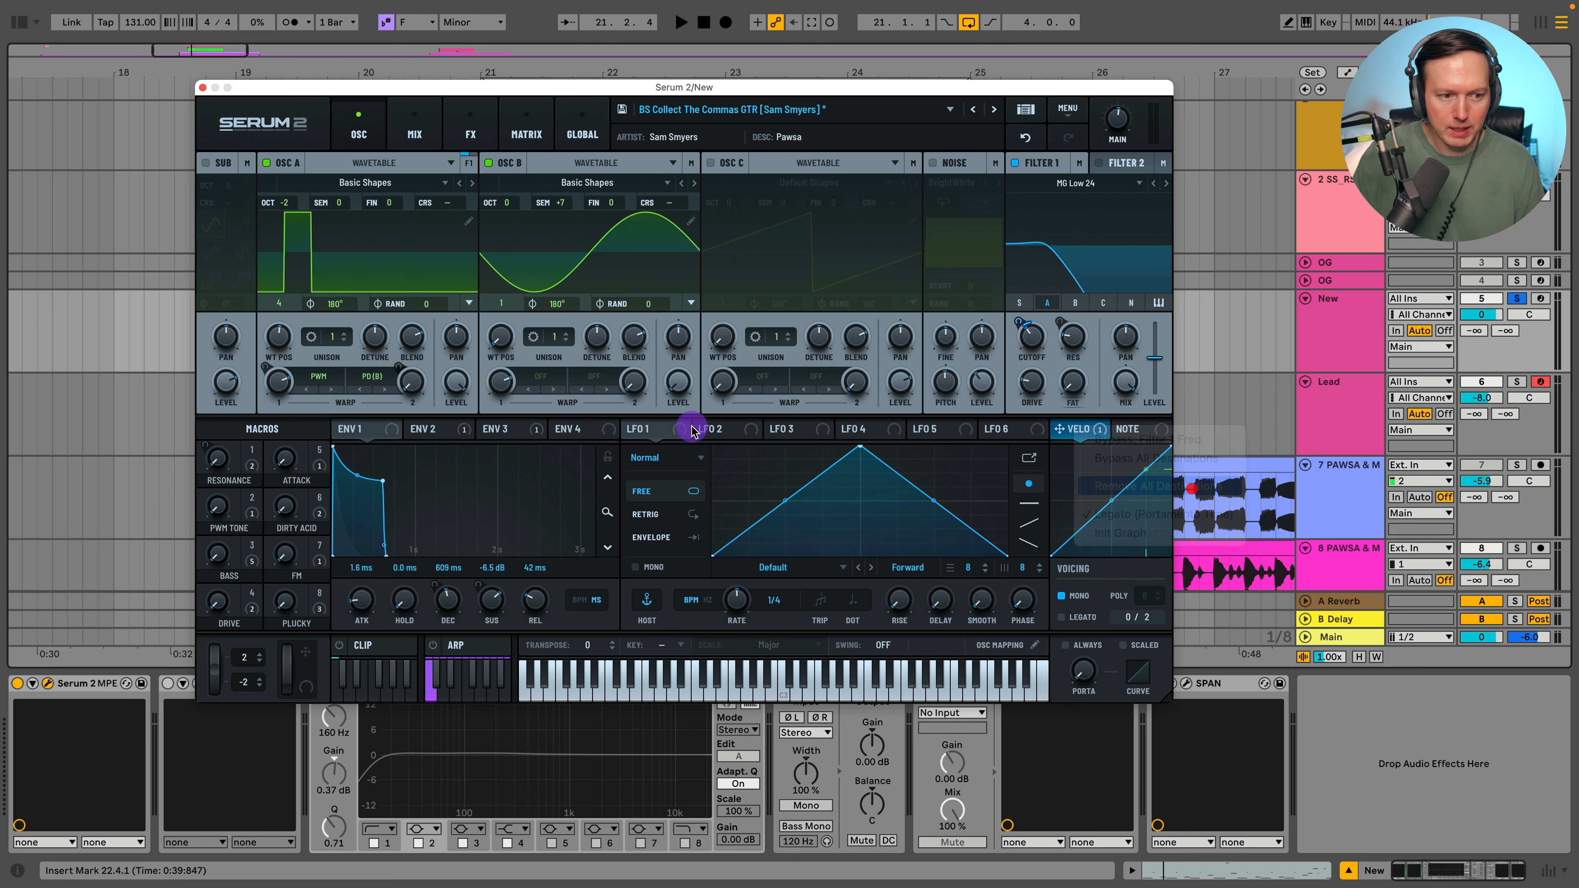
- Display Envelope 2 and examine its modulation of oscillator A's PWM warp
{"action": "mouse_move", "coordinate": [299, 367]}
{"action": "left_mouse_down"}
{"action": "mouse_move", "coordinate": [279, 341]}
{"action": "mouse_move", "coordinate": [331, 338]}
{"action": "mouse_move", "coordinate": [272, 236]}
{"action": "mouse_move", "coordinate": [305, 211]}
{"action": "left_mouse_up"}
{"action": "left_click_drag", "start_coordinate": [298, 349], "coordinate": [415, 436]}
{"action": "left_click", "coordinate": [415, 435]}
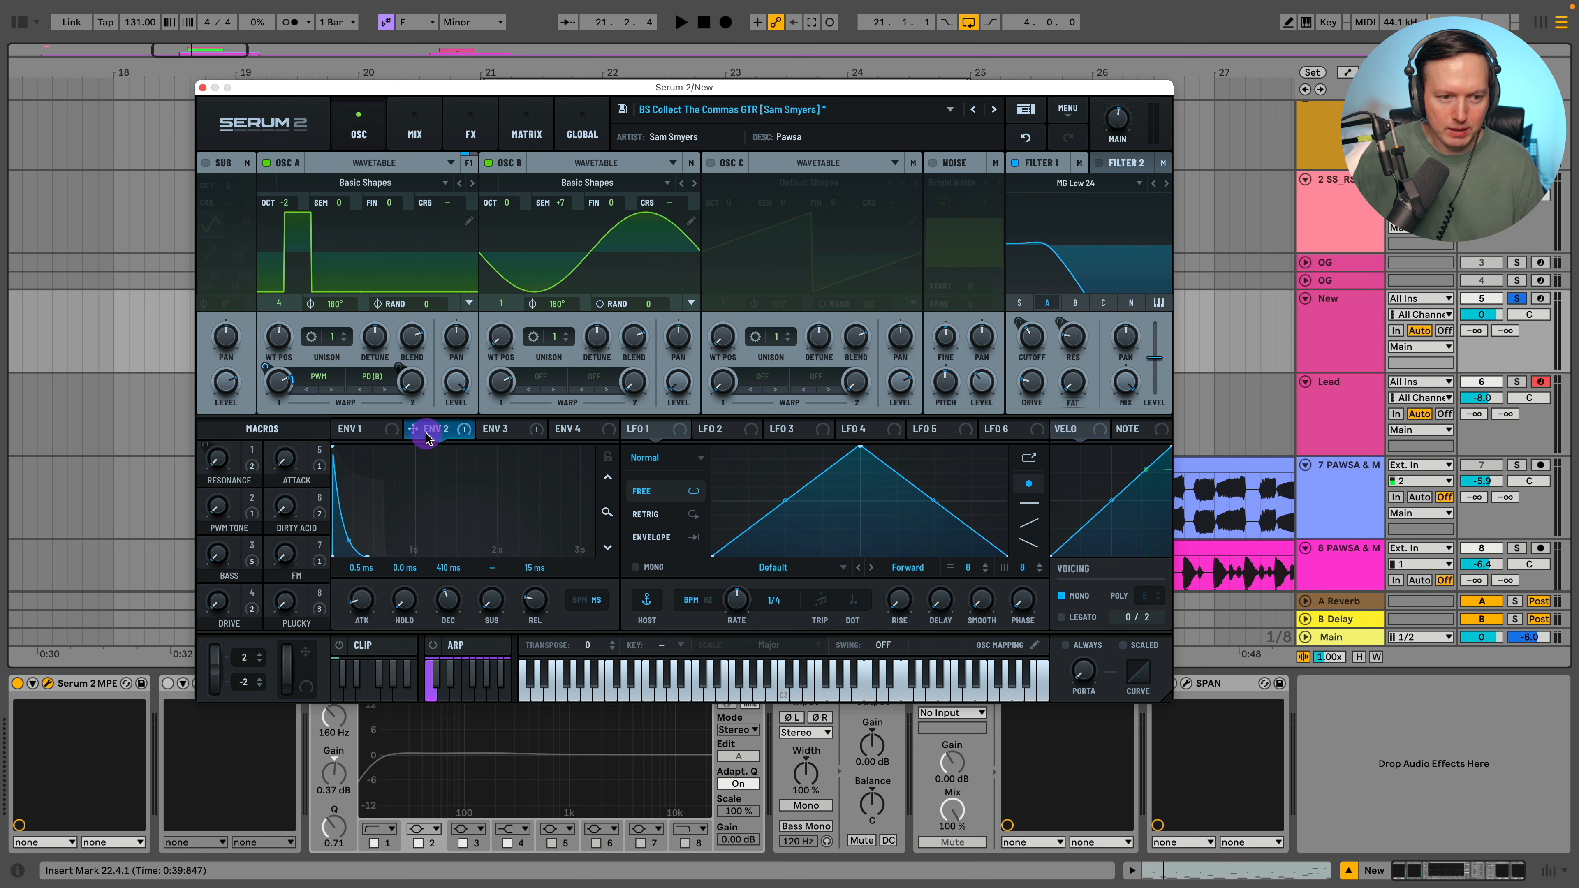
{"action": "mouse_move", "coordinate": [457, 429]}
{"action": "left_mouse_down"}
{"action": "mouse_move", "coordinate": [313, 383]}
{"action": "mouse_move", "coordinate": [471, 412]}
{"action": "left_mouse_up"}
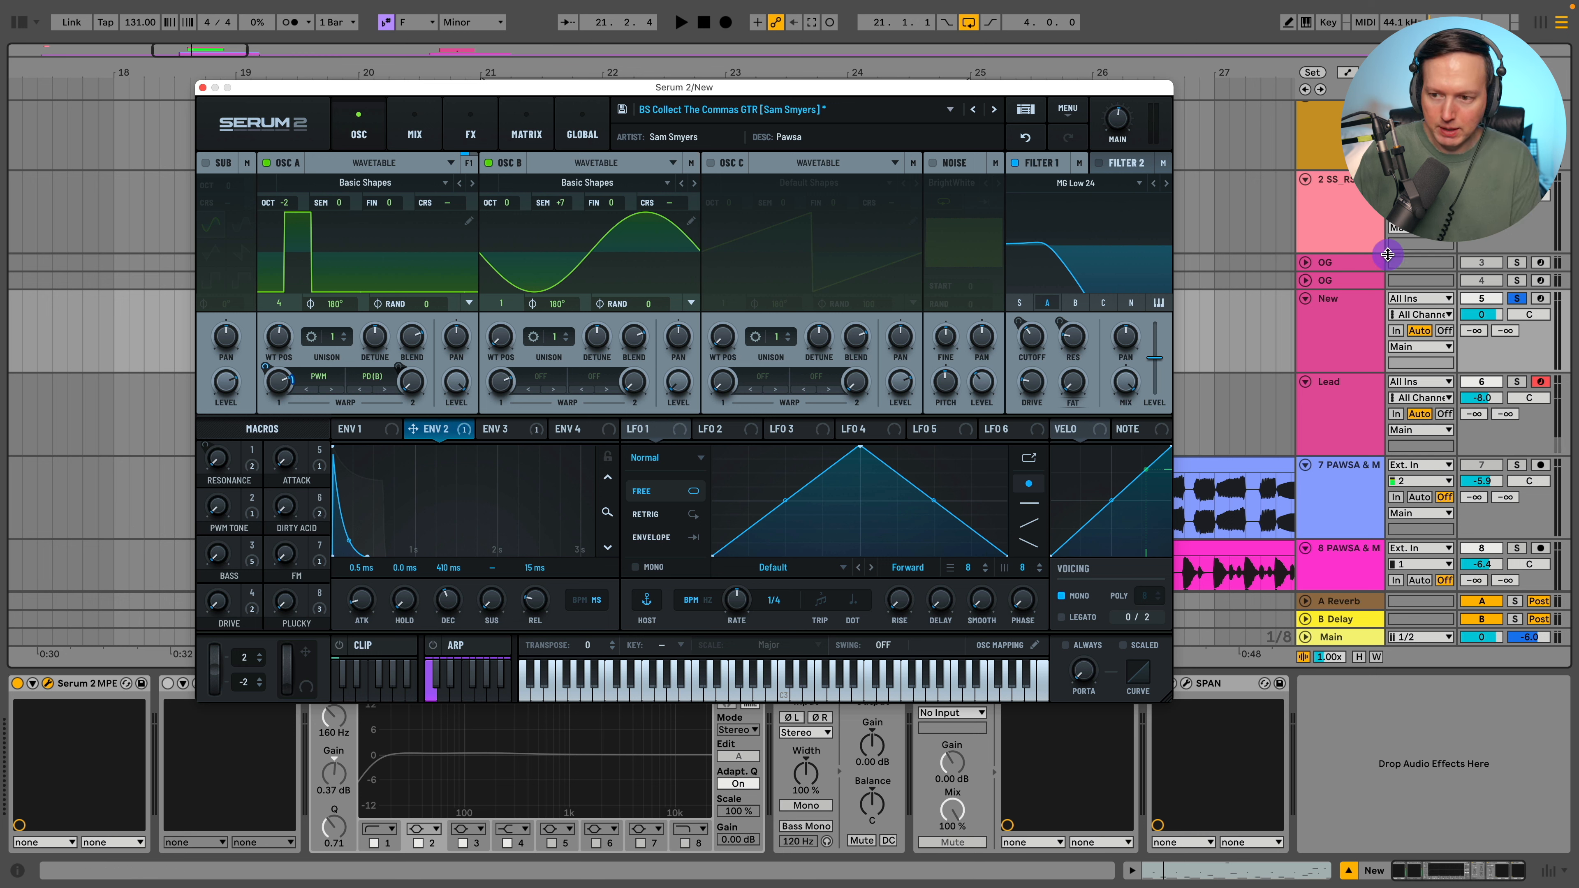
- Arm the New track for live MIDI playing and bypass its Kickstart 2 device
{"action": "left_click", "coordinate": [1540, 299]}
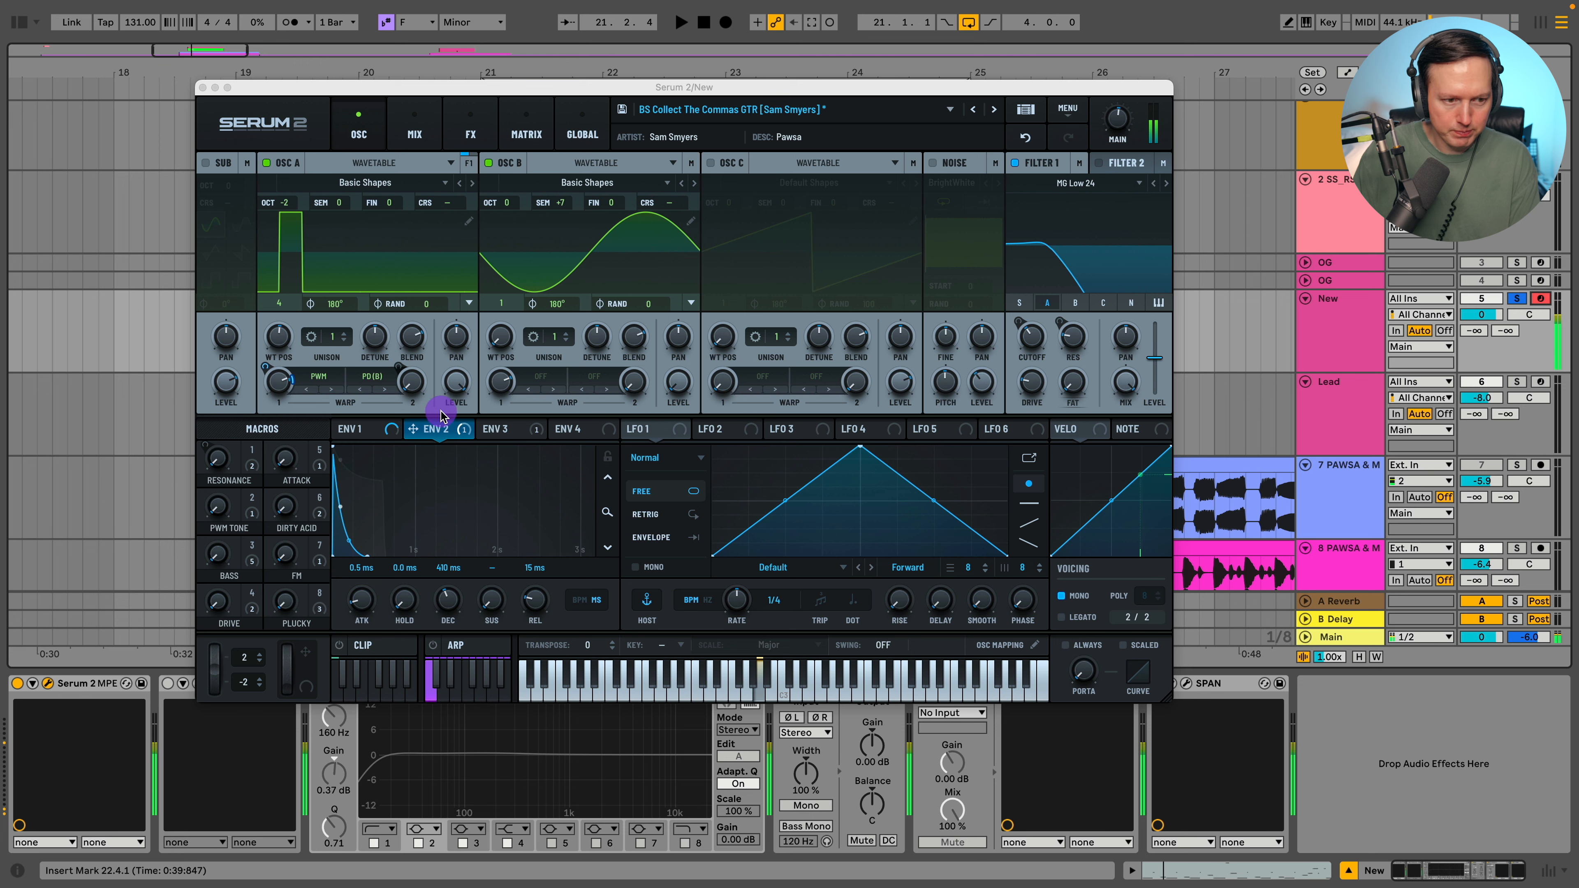
{"action": "left_click", "coordinate": [200, 87]}
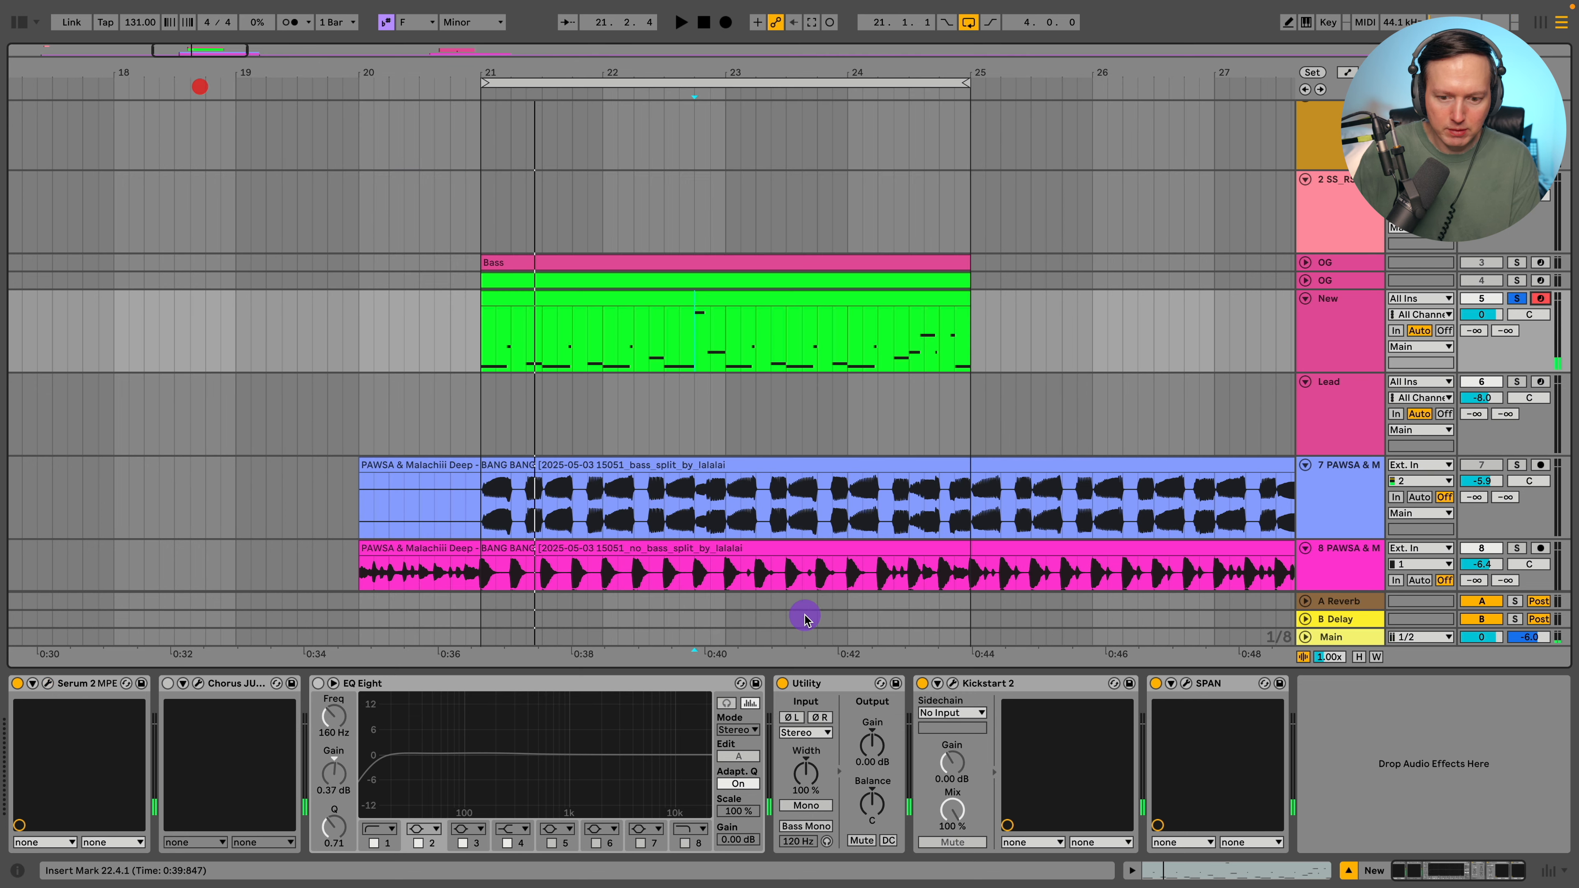
{"action": "left_click", "coordinate": [922, 683]}
- In Serum 2, set oscillator A's wavetable position to frame 2 and turn off its PWM warp
{"action": "left_click", "coordinate": [48, 683]}
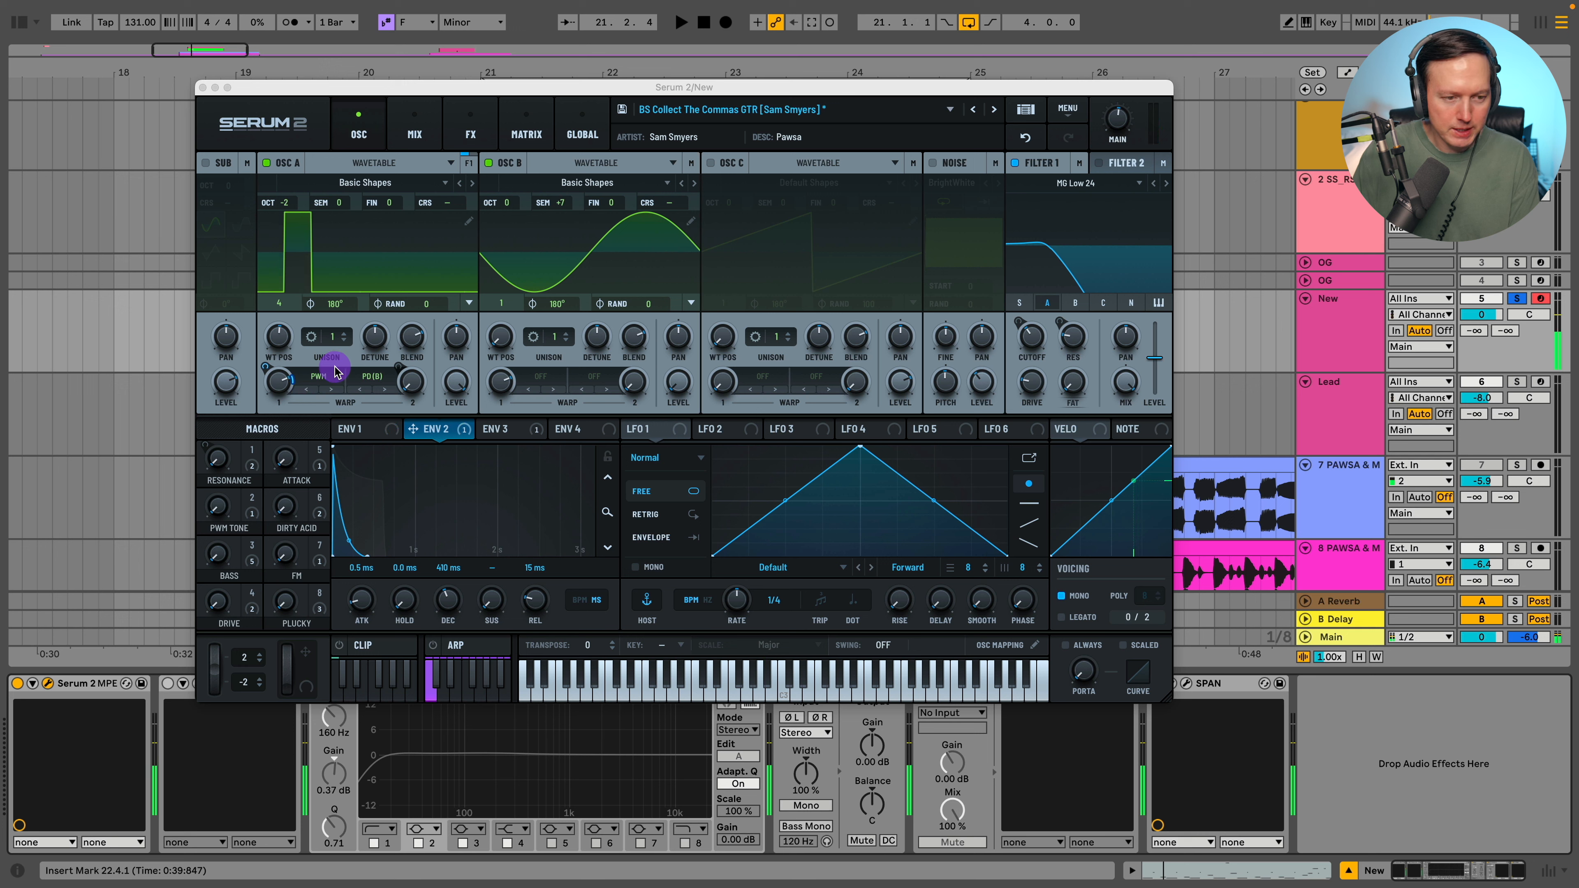
{"action": "left_click_drag", "start_coordinate": [279, 339], "coordinate": [279, 378]}
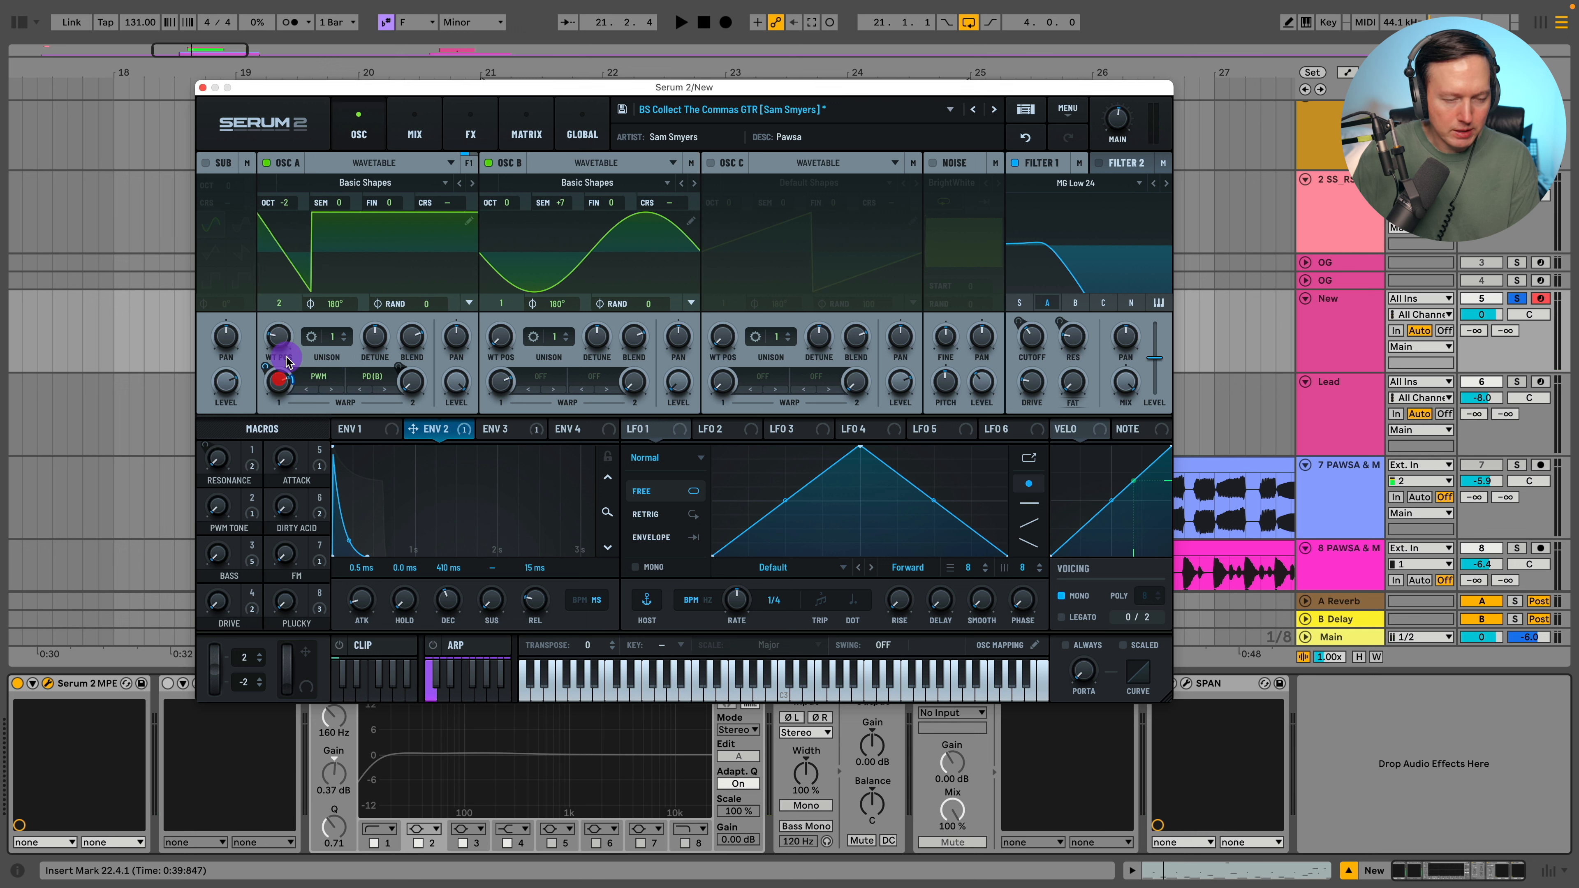
{"action": "left_click", "coordinate": [318, 376]}
{"action": "left_click", "coordinate": [330, 397]}
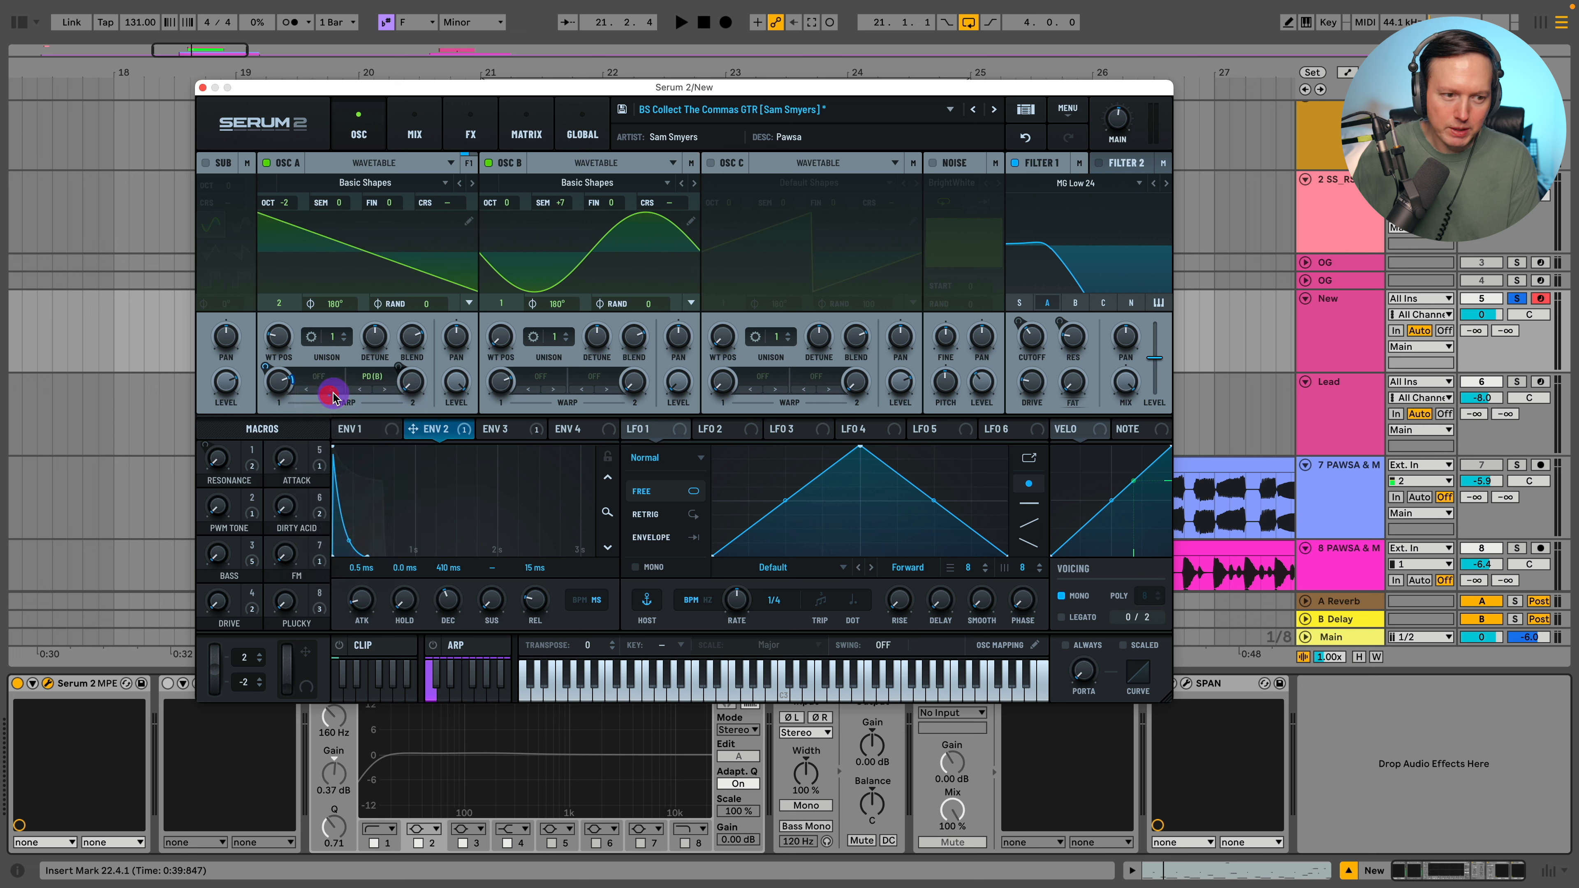
- Remove the Envelope 2 modulator from oscillator A's first warp amount and assign Envelope 2 to Filter 1's cutoff
{"action": "right_click", "coordinate": [279, 380]}
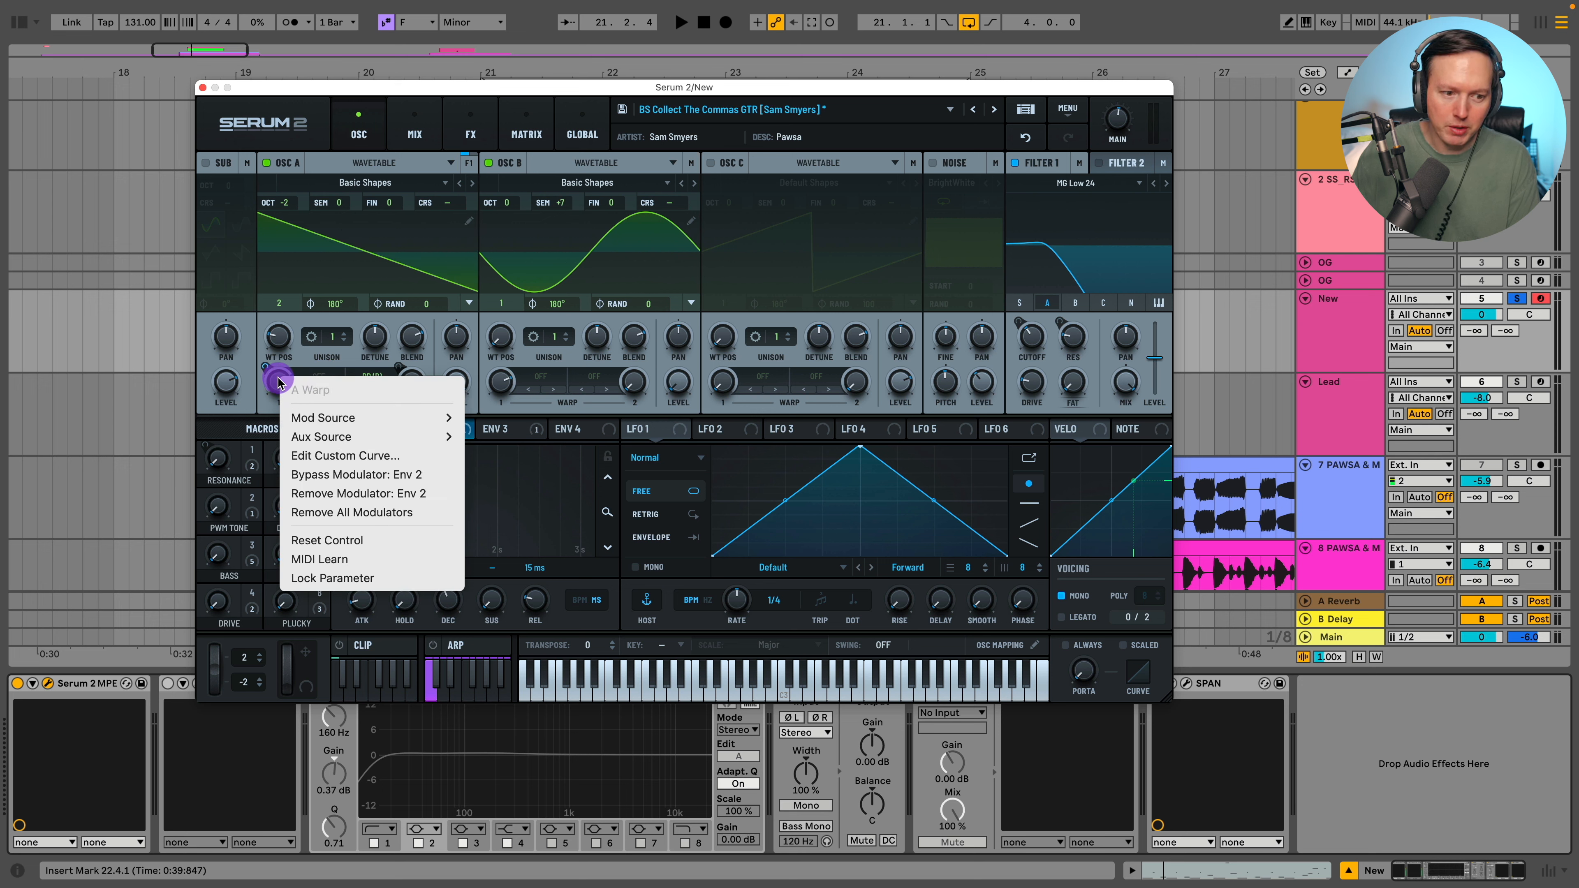
{"action": "left_click", "coordinate": [372, 492]}
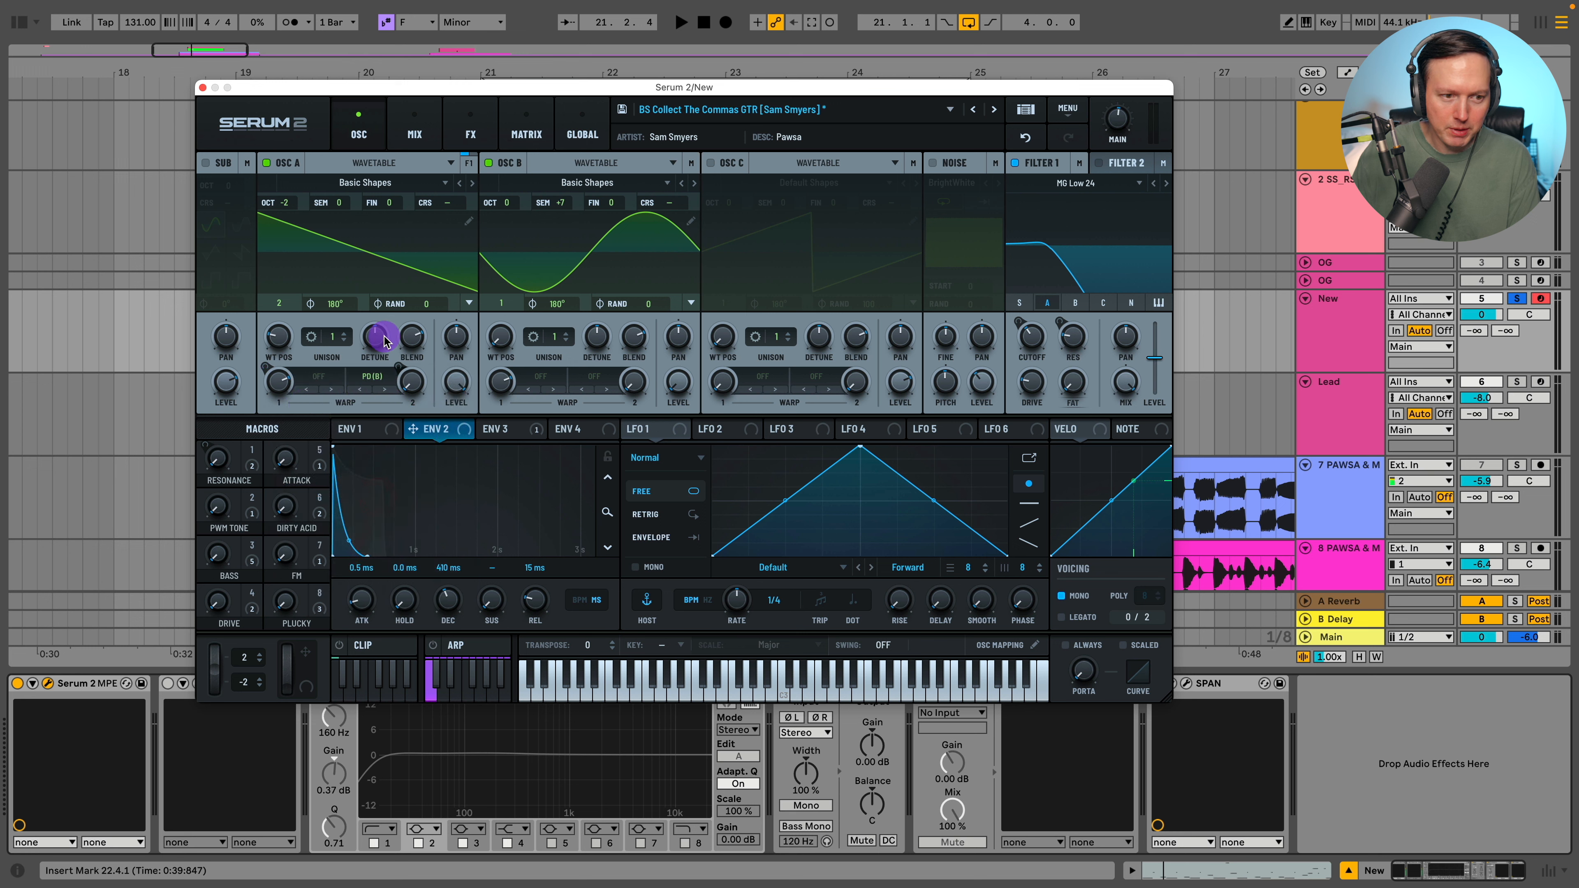
{"action": "left_click_drag", "start_coordinate": [461, 429], "coordinate": [1019, 328]}
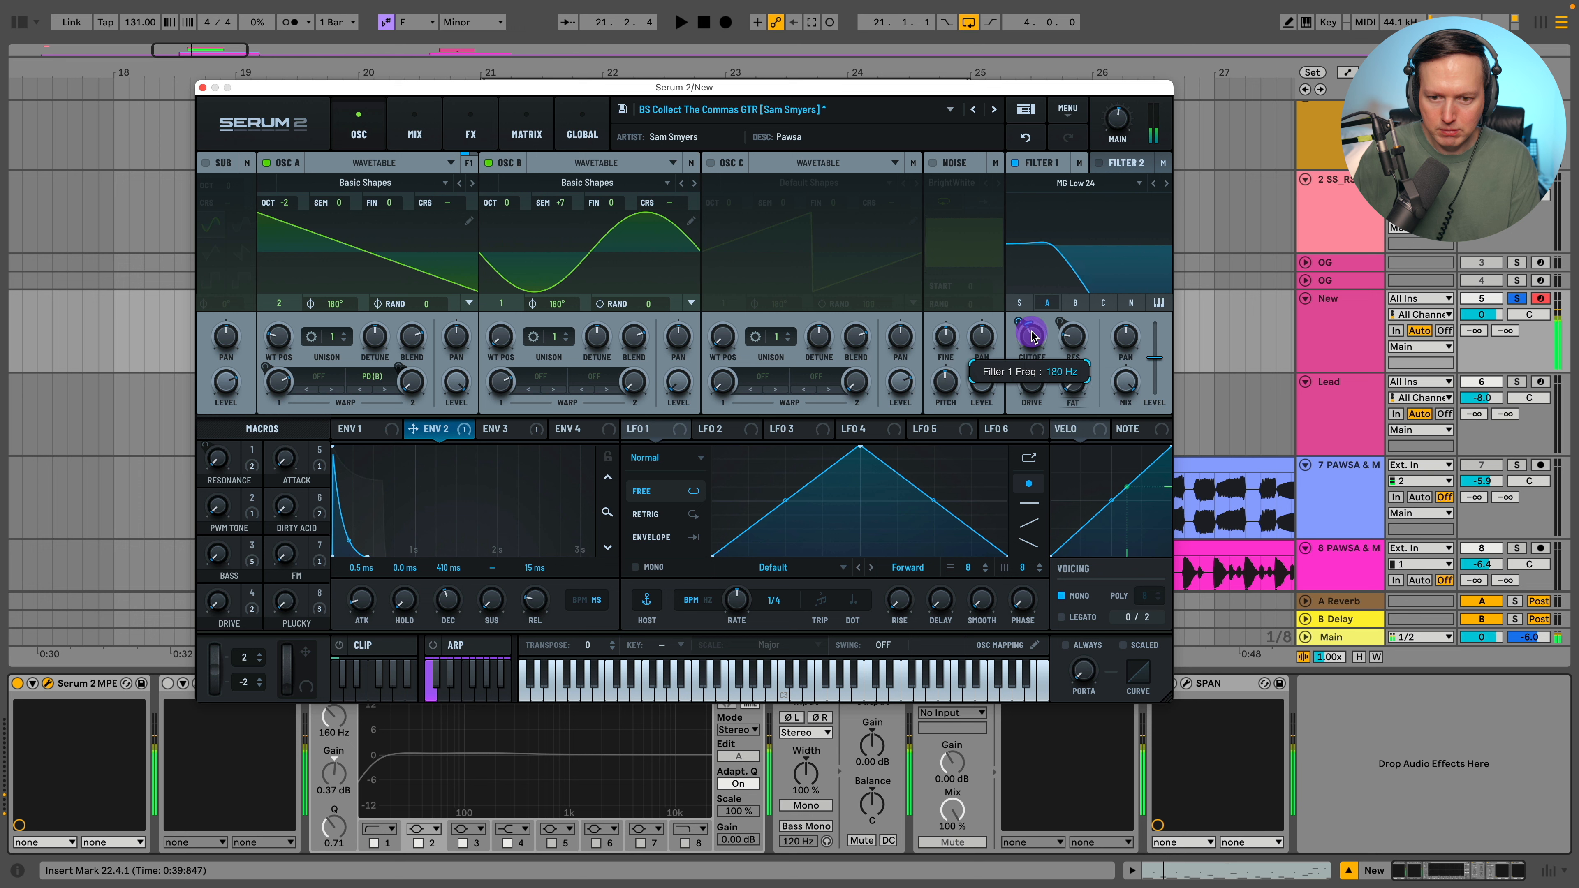
- Show Serum 2's effects rack, lower the equalizer's low band frequency to 28, and start playback
{"action": "left_click", "coordinate": [411, 123]}
{"action": "left_click", "coordinate": [467, 128]}
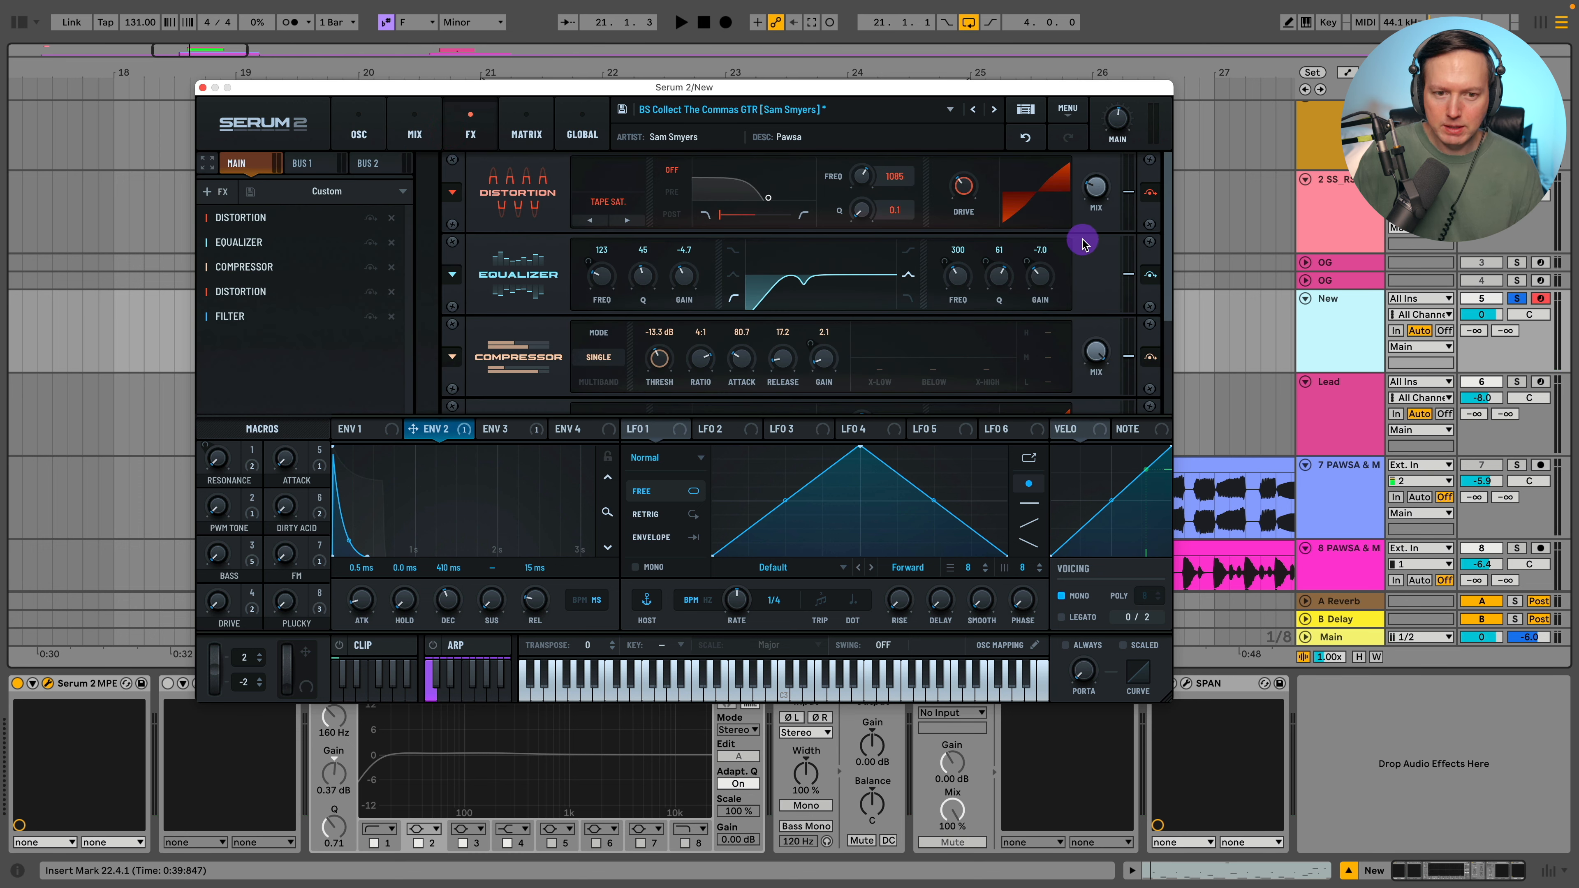
{"action": "left_click_drag", "start_coordinate": [599, 271], "coordinate": [606, 312]}
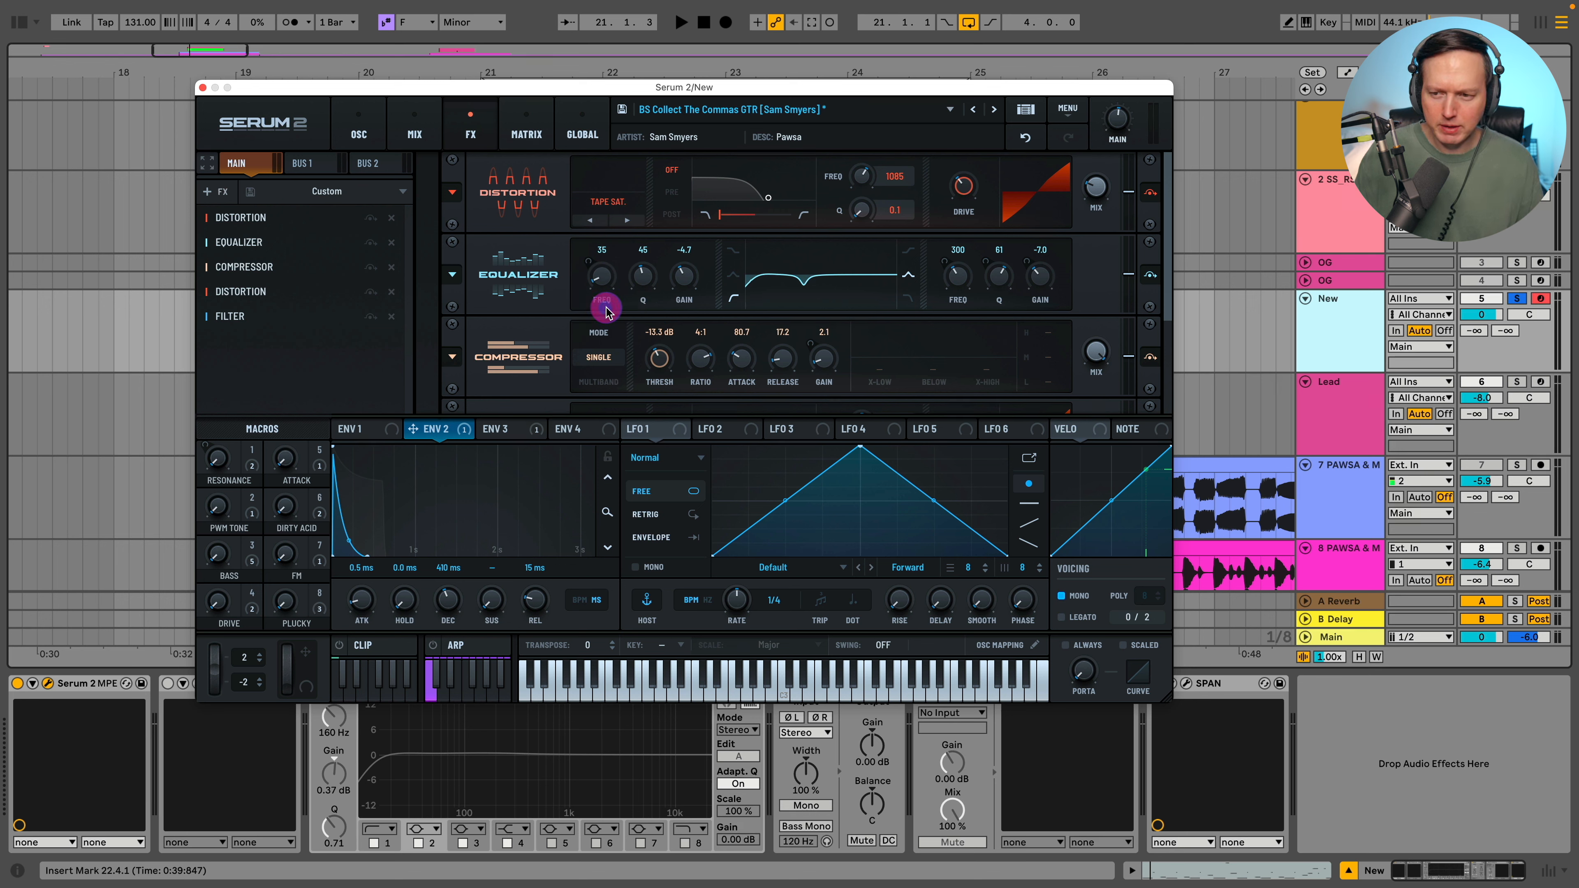
{"action": "left_click_drag", "start_coordinate": [600, 281], "coordinate": [601, 280]}
{"action": "key", "text": "space"}
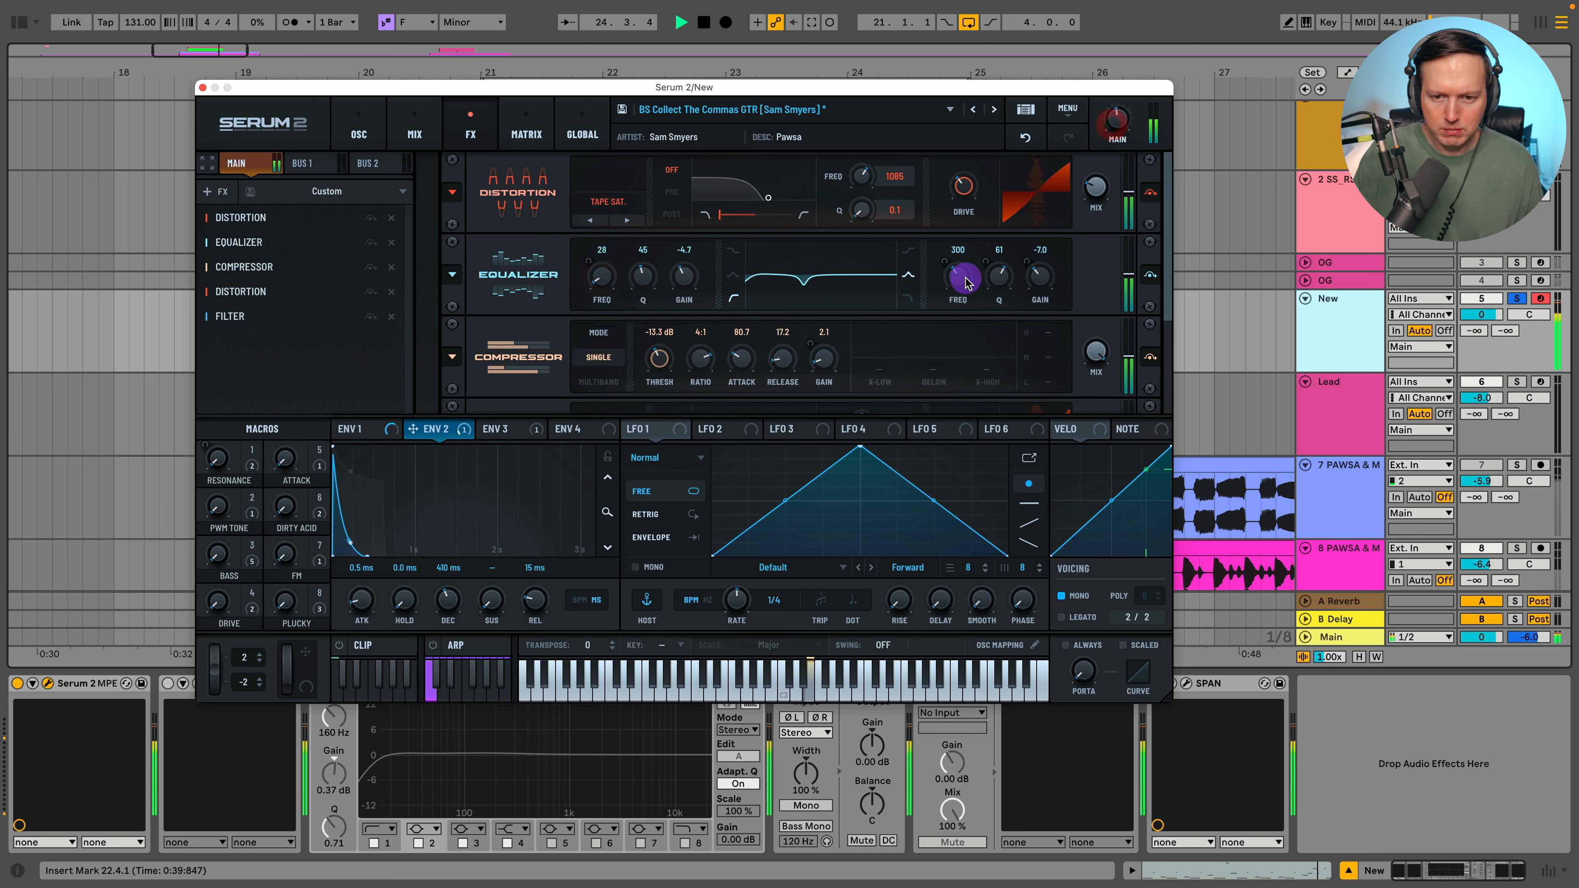
- Set the equalizer's second band gain to 4.6 and its frequency to 112 while auditioning the bass
{"action": "left_click_drag", "start_coordinate": [1037, 271], "coordinate": [1041, 251]}
{"action": "left_click_drag", "start_coordinate": [956, 273], "coordinate": [1042, 275]}
{"action": "key", "text": "space"}
{"action": "left_click_drag", "start_coordinate": [959, 269], "coordinate": [972, 276]}
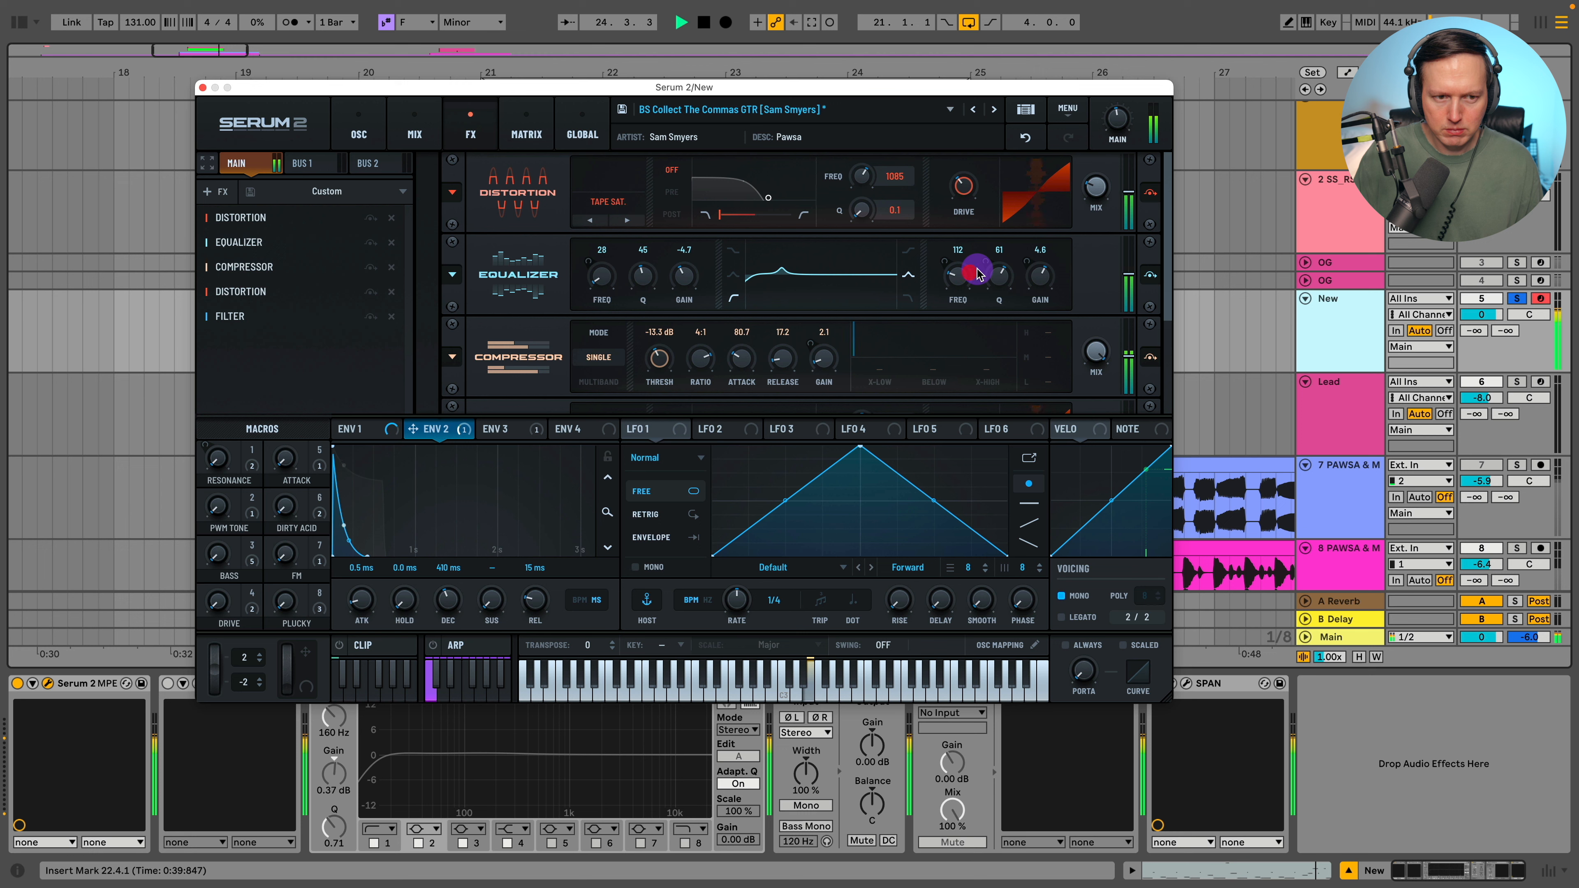
- Compare the bass with and without the Tape Sat. distortion, leave that distortion bypassed, and audition the result
{"action": "left_click", "coordinate": [1151, 194]}
{"action": "key", "text": "space"}
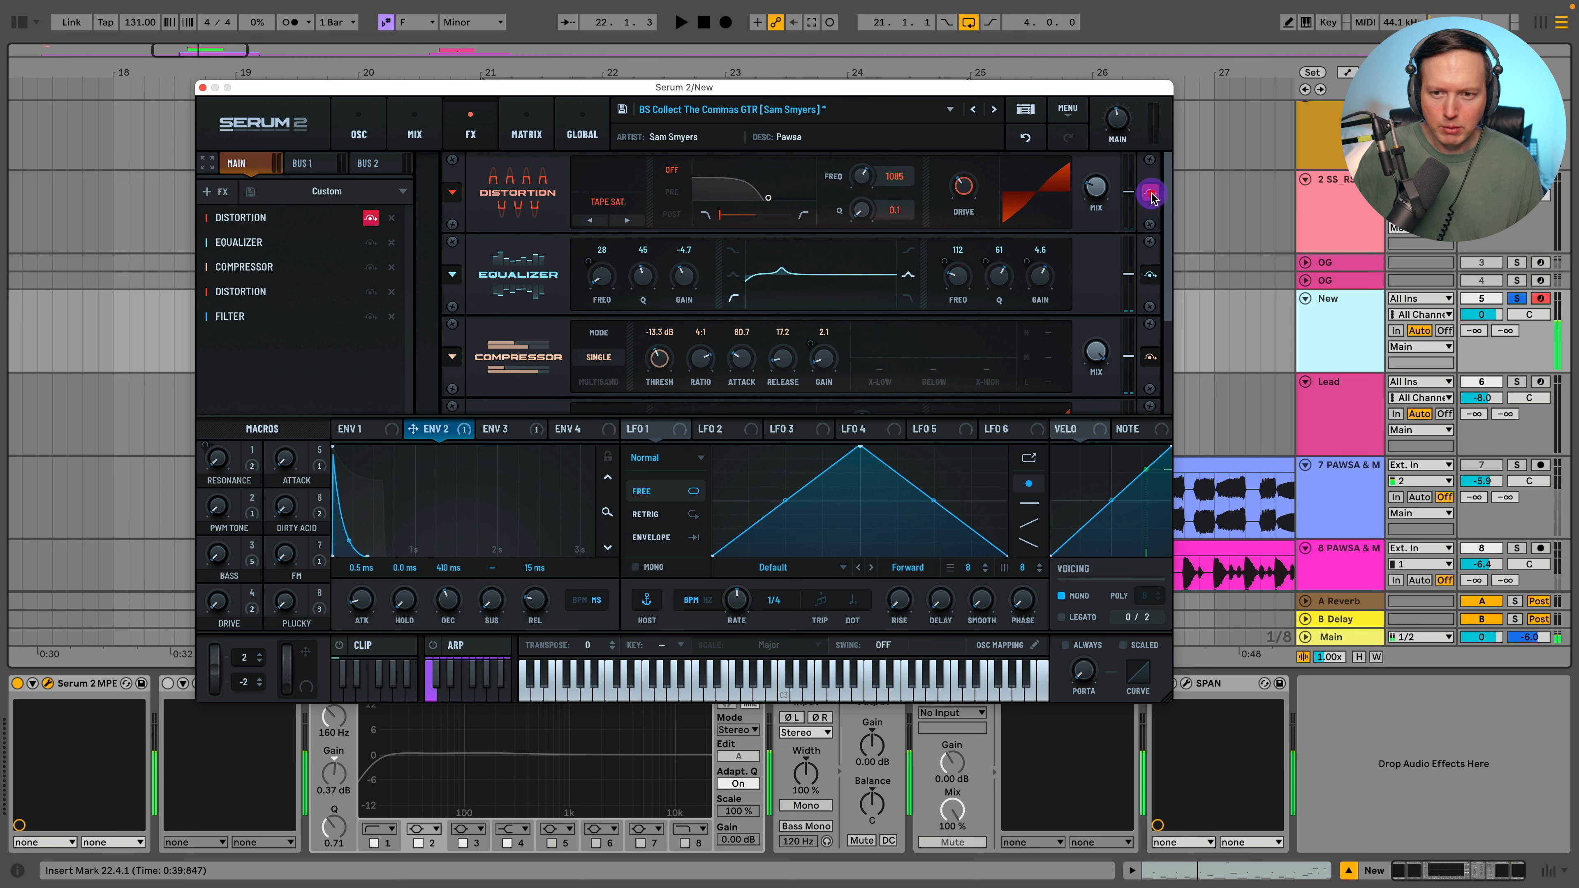
{"action": "key", "text": "space"}
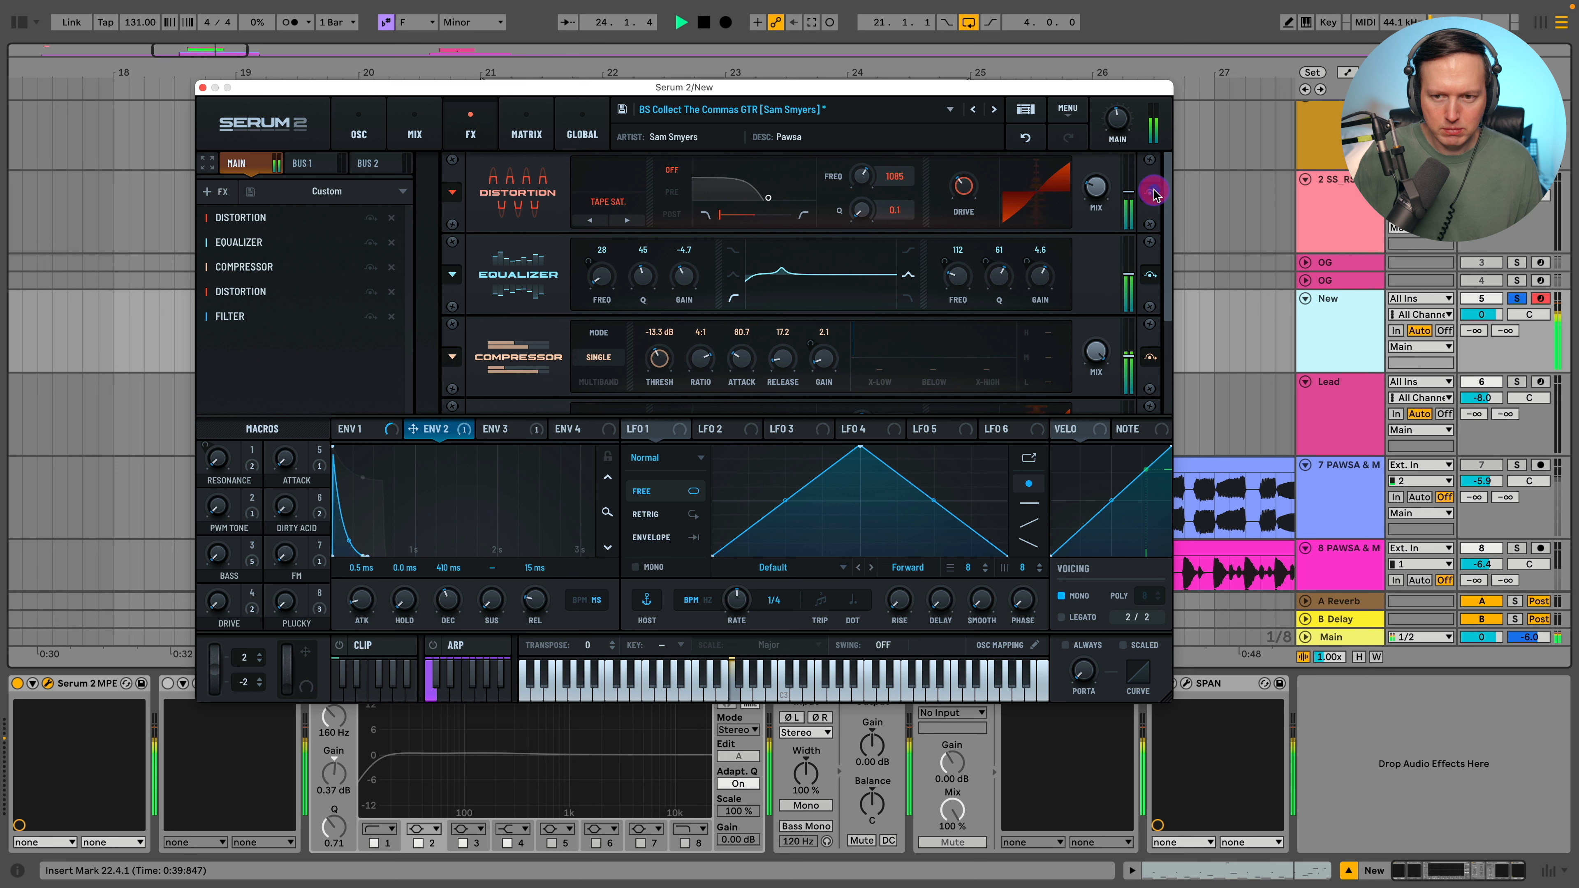
{"action": "left_click", "coordinate": [1151, 193]}
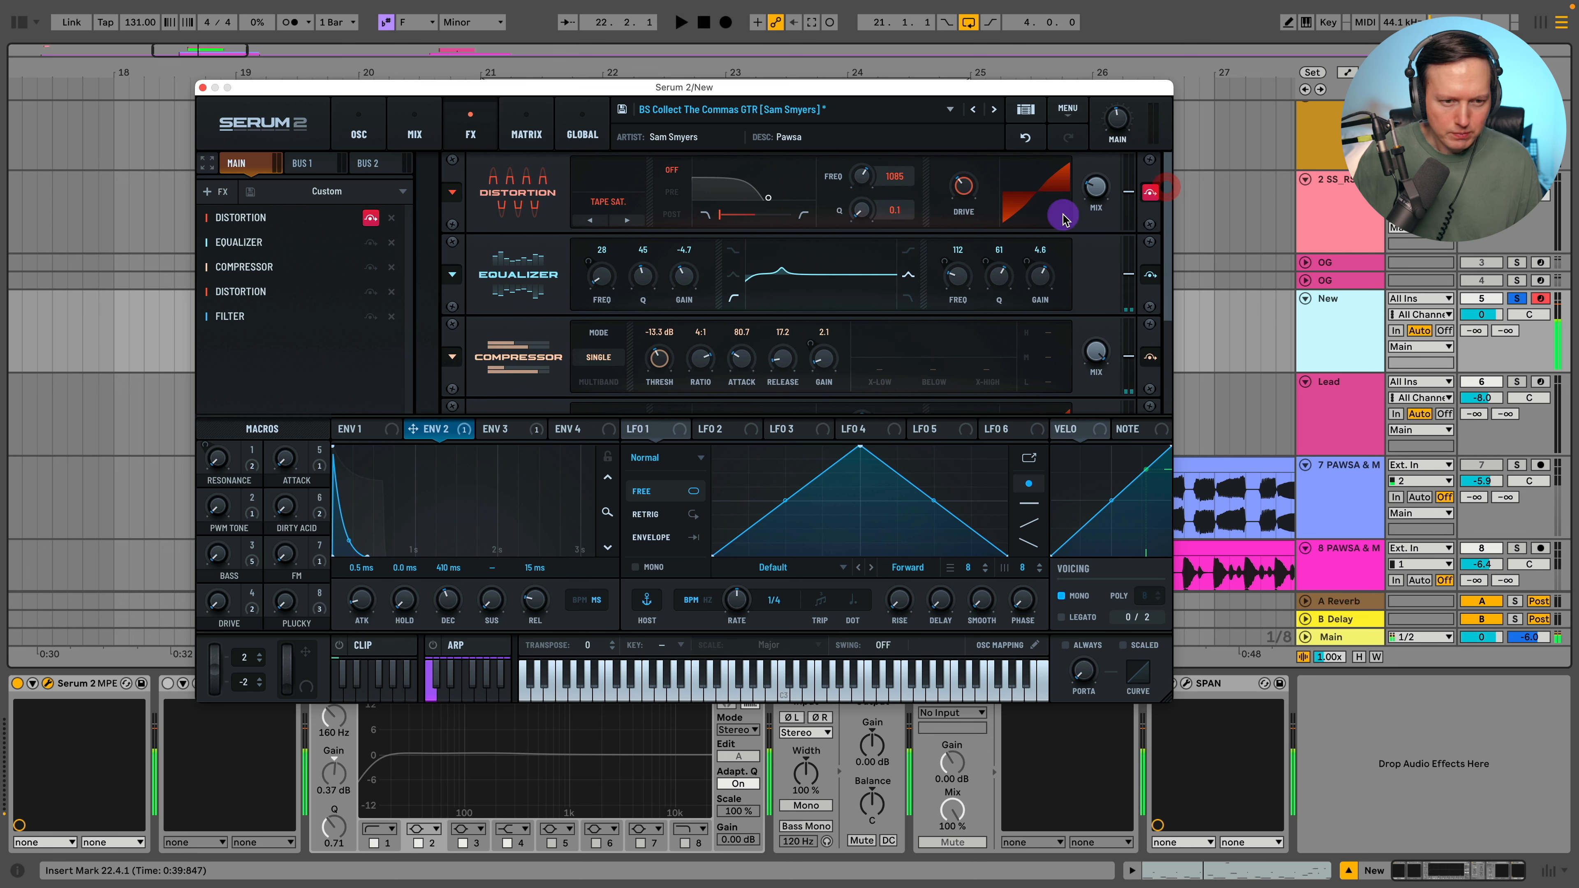
{"action": "scroll", "coordinate": [1157, 286], "scroll_direction": "down", "scroll_amount": 4}
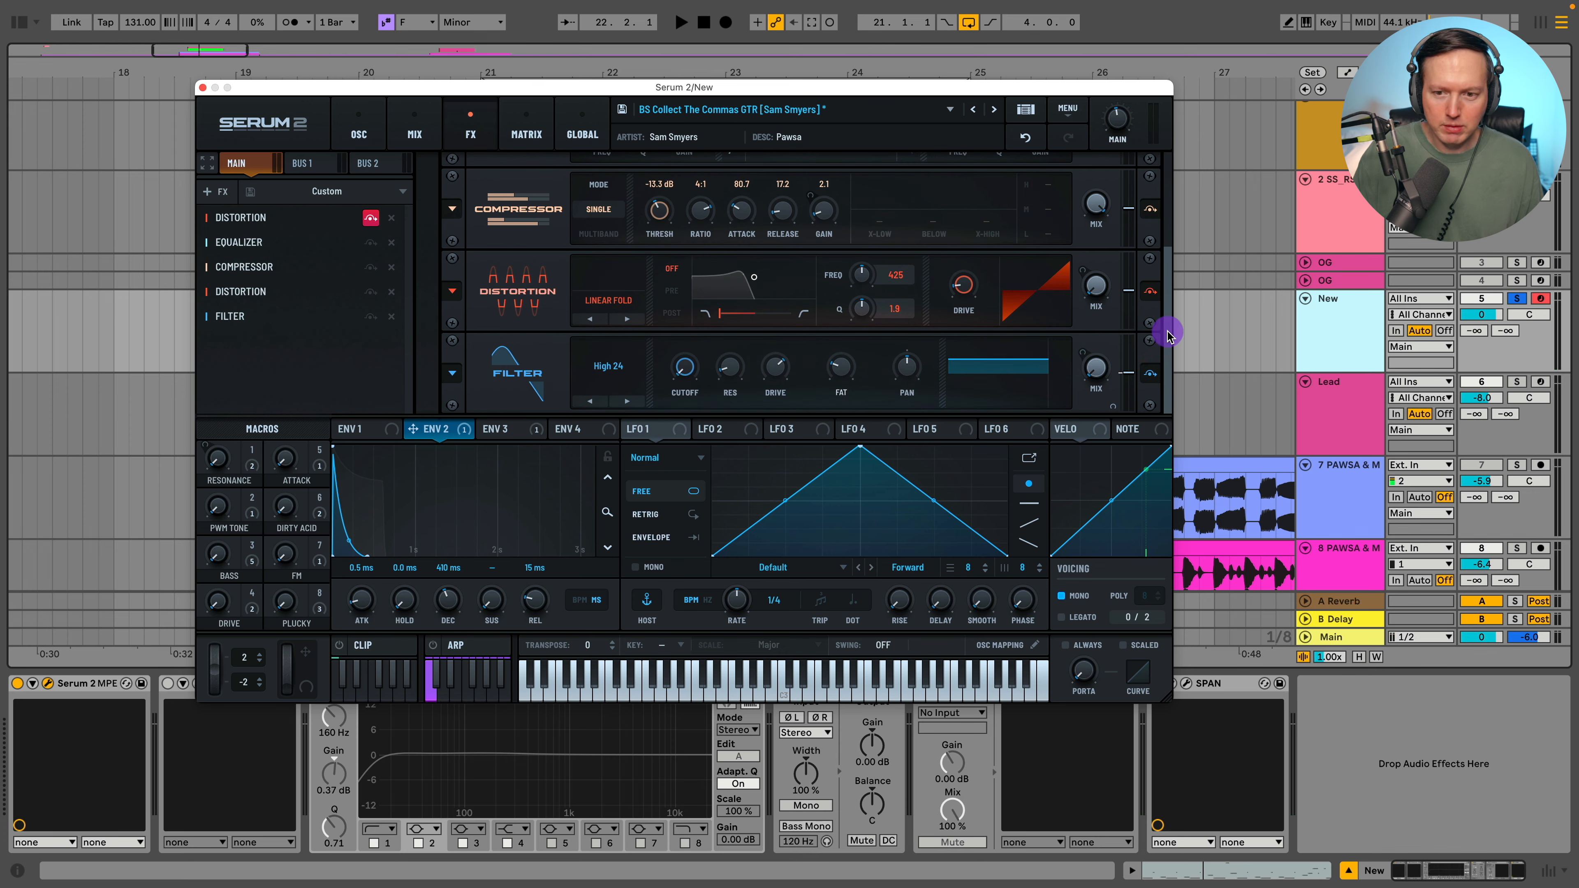
{"action": "left_click_drag", "start_coordinate": [1168, 285], "coordinate": [1176, 186]}
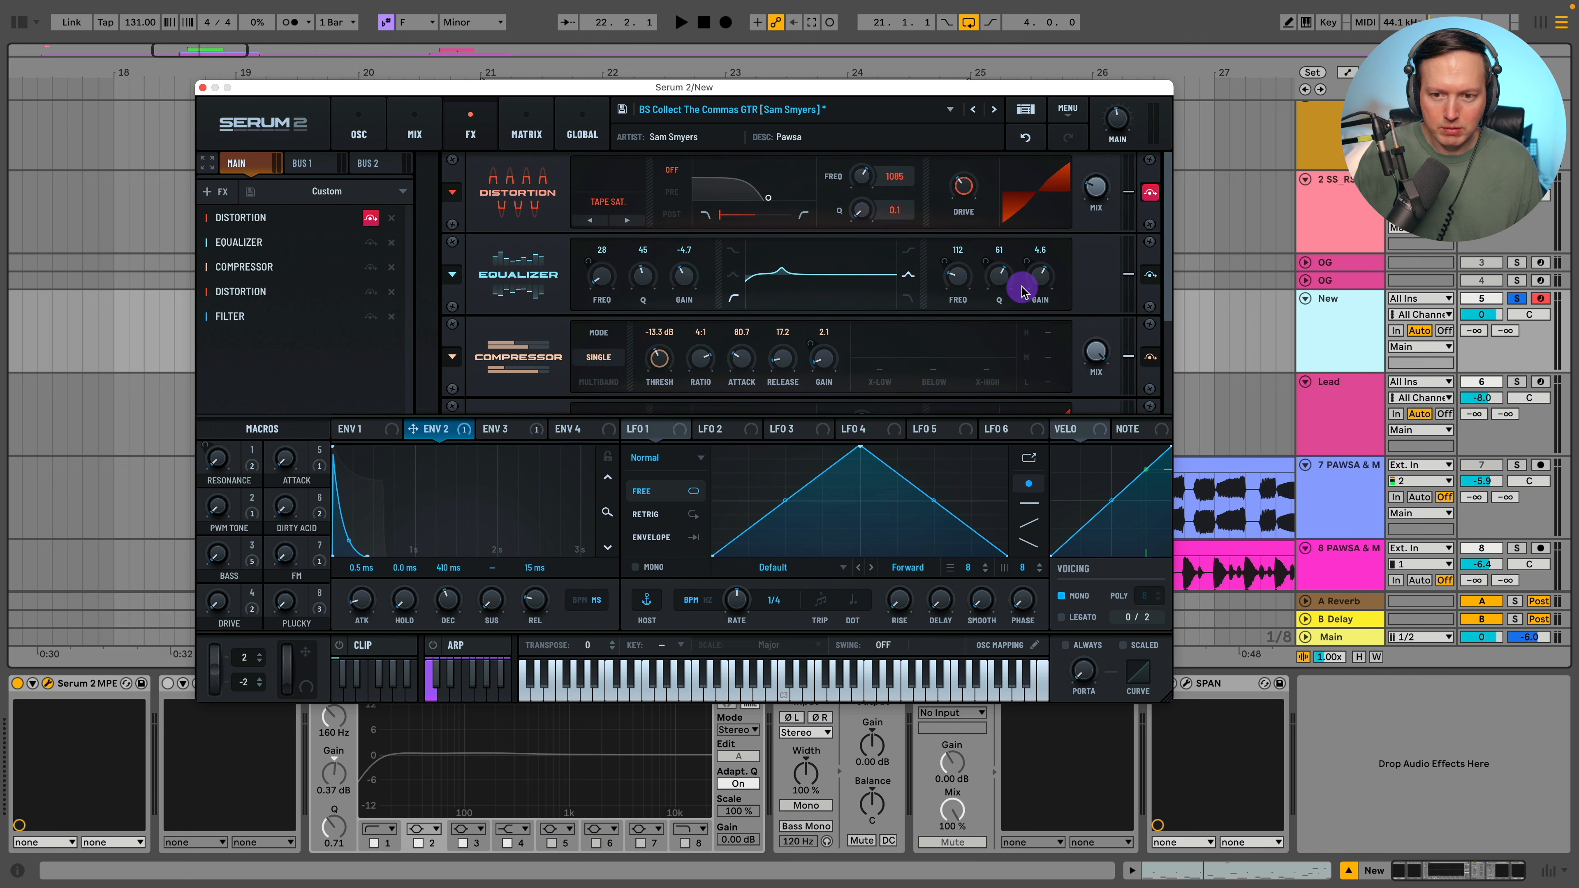
{"action": "key", "text": "space"}
{"action": "key", "text": "space"}
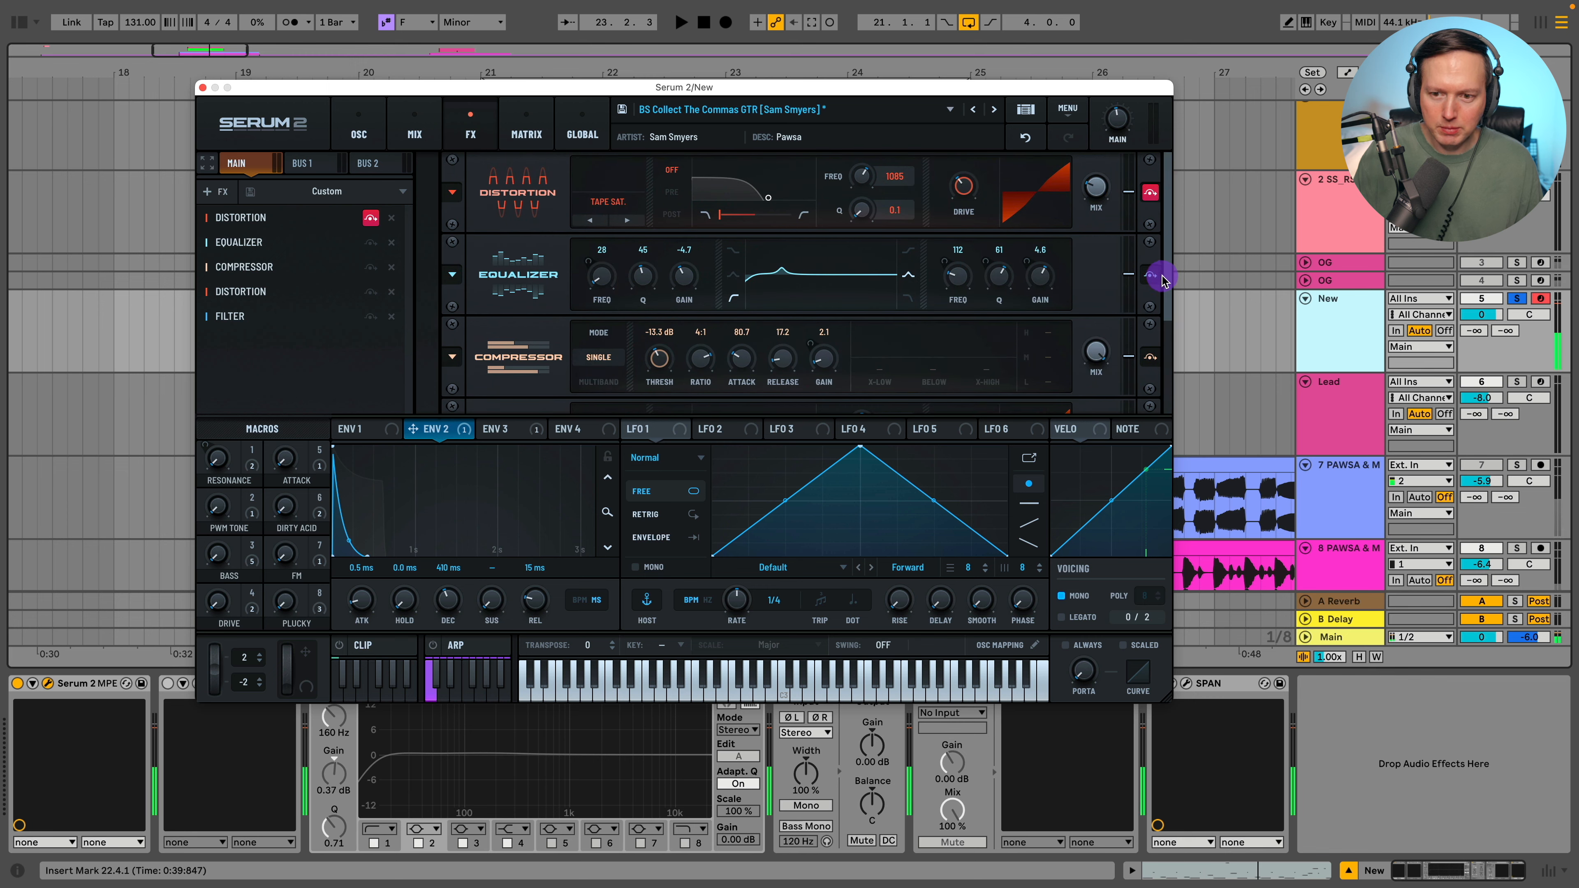
- Bypass Serum 2's compressor to compare the bass in playback, and re-enable it
{"action": "scroll", "coordinate": [1167, 321], "scroll_direction": "down", "scroll_amount": 2}
{"action": "left_click", "coordinate": [1150, 286]}
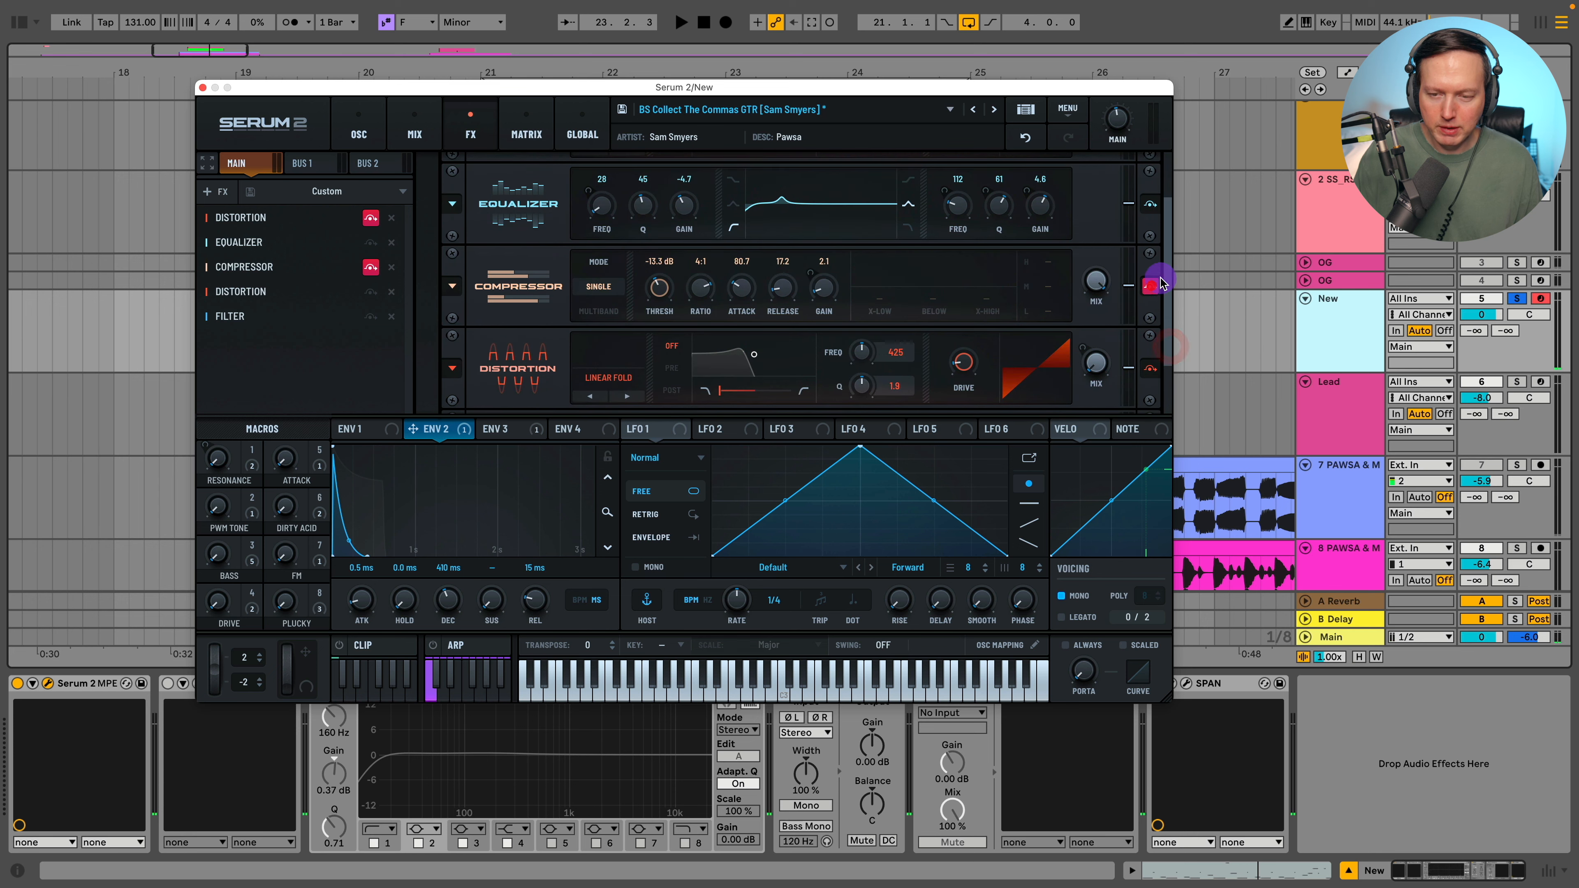
{"action": "scroll", "coordinate": [1167, 271], "scroll_direction": "up", "scroll_amount": 2}
{"action": "key", "text": "space"}
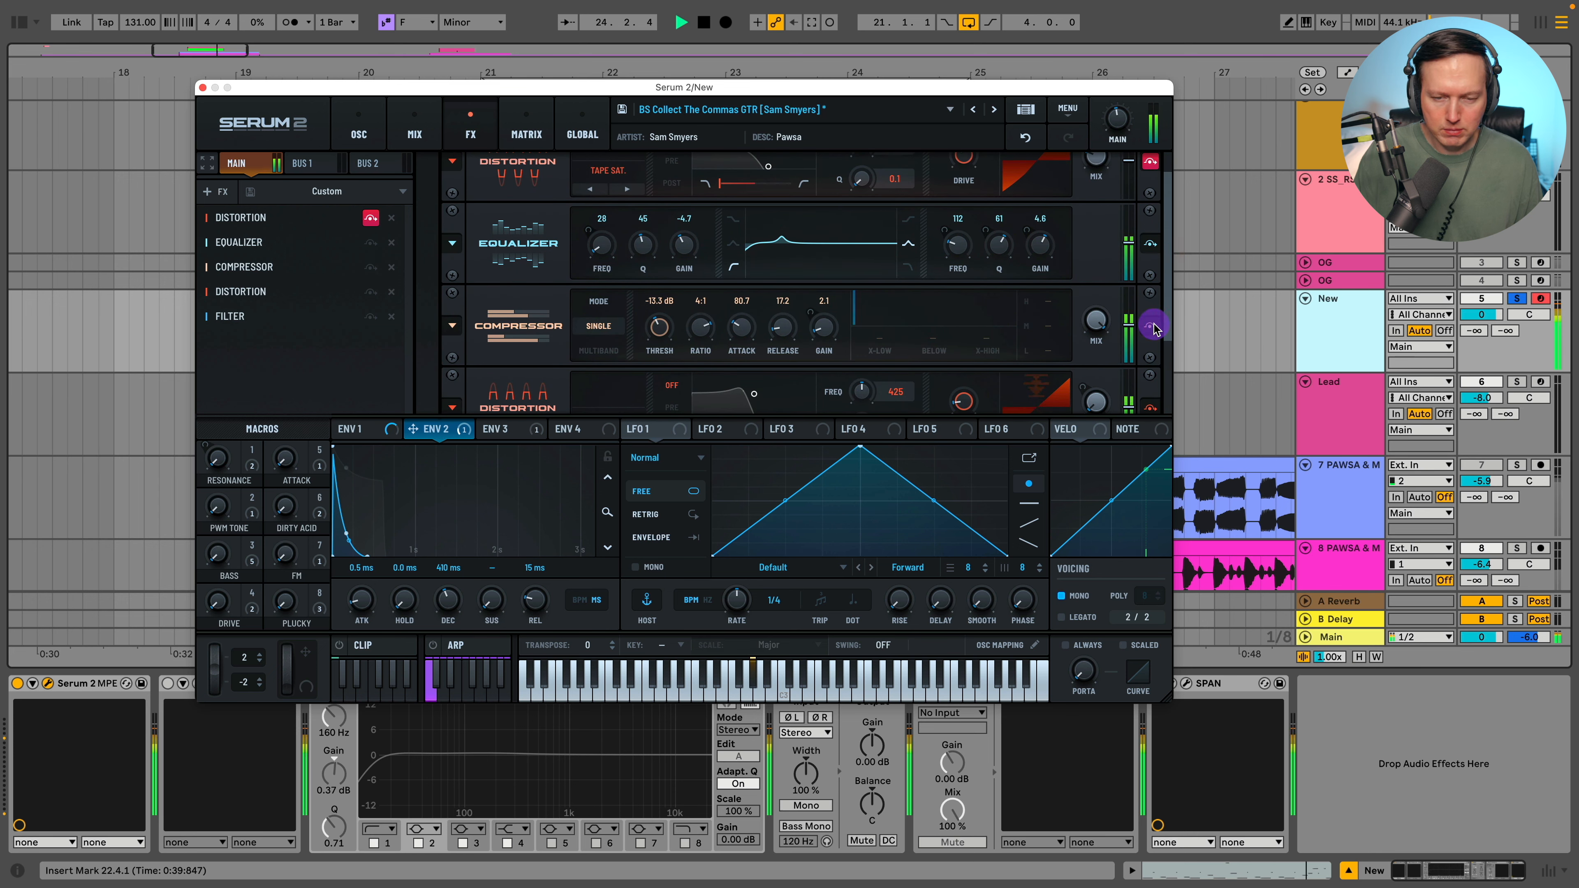
{"action": "scroll", "coordinate": [1167, 320], "scroll_direction": "up", "scroll_amount": 3}
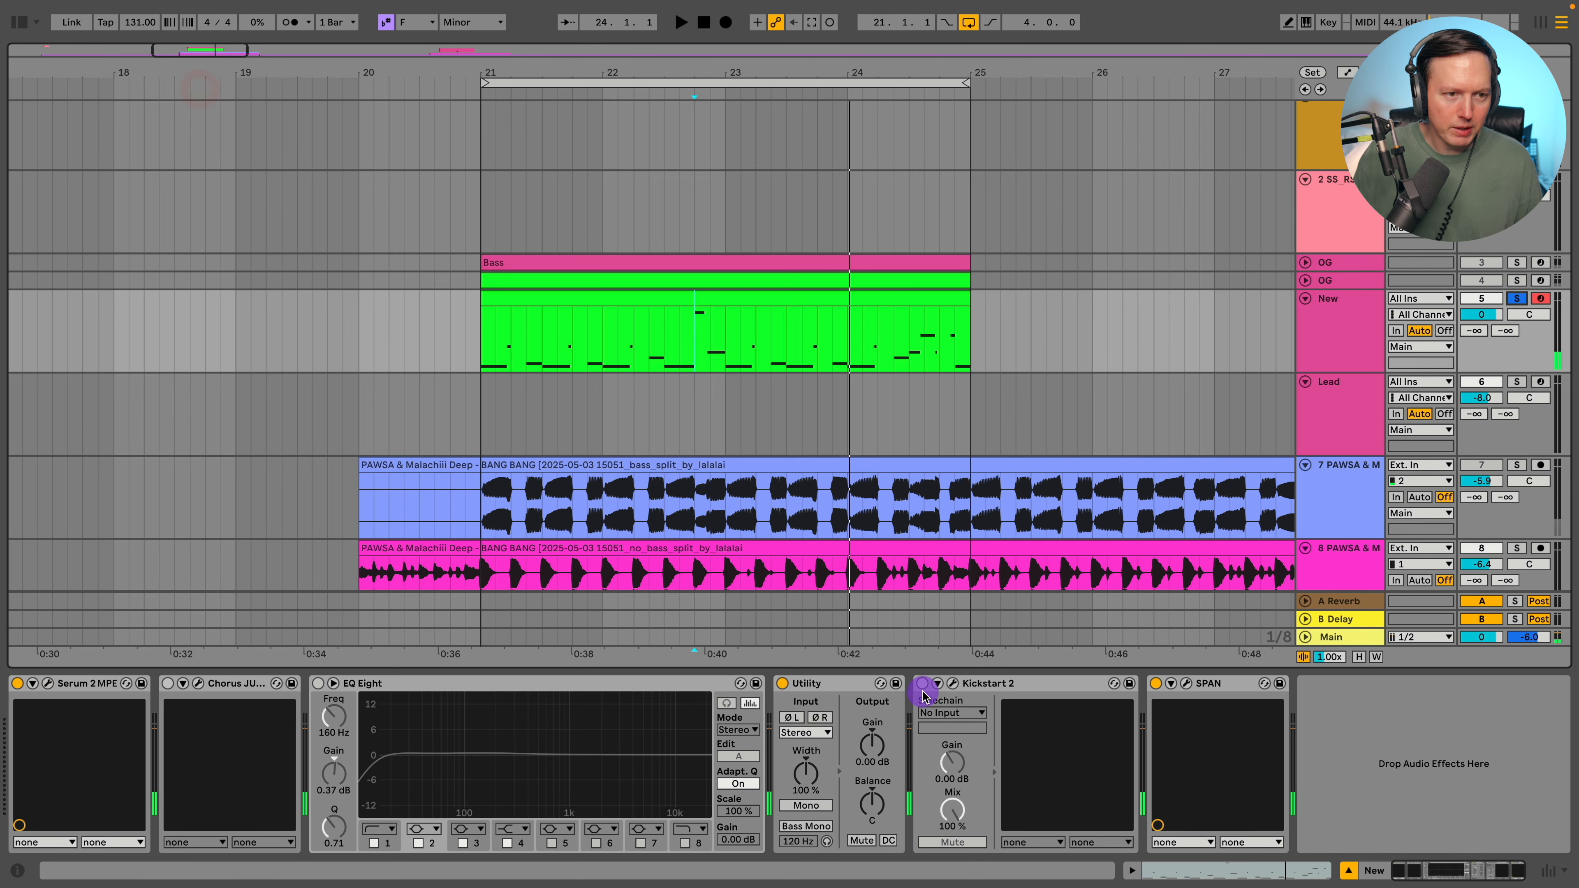
- Re-enable Kickstart 2, unsolo the New track, and play the bass from bar 21 together with the PAWSA no-bass stem
{"action": "left_click", "coordinate": [923, 684]}
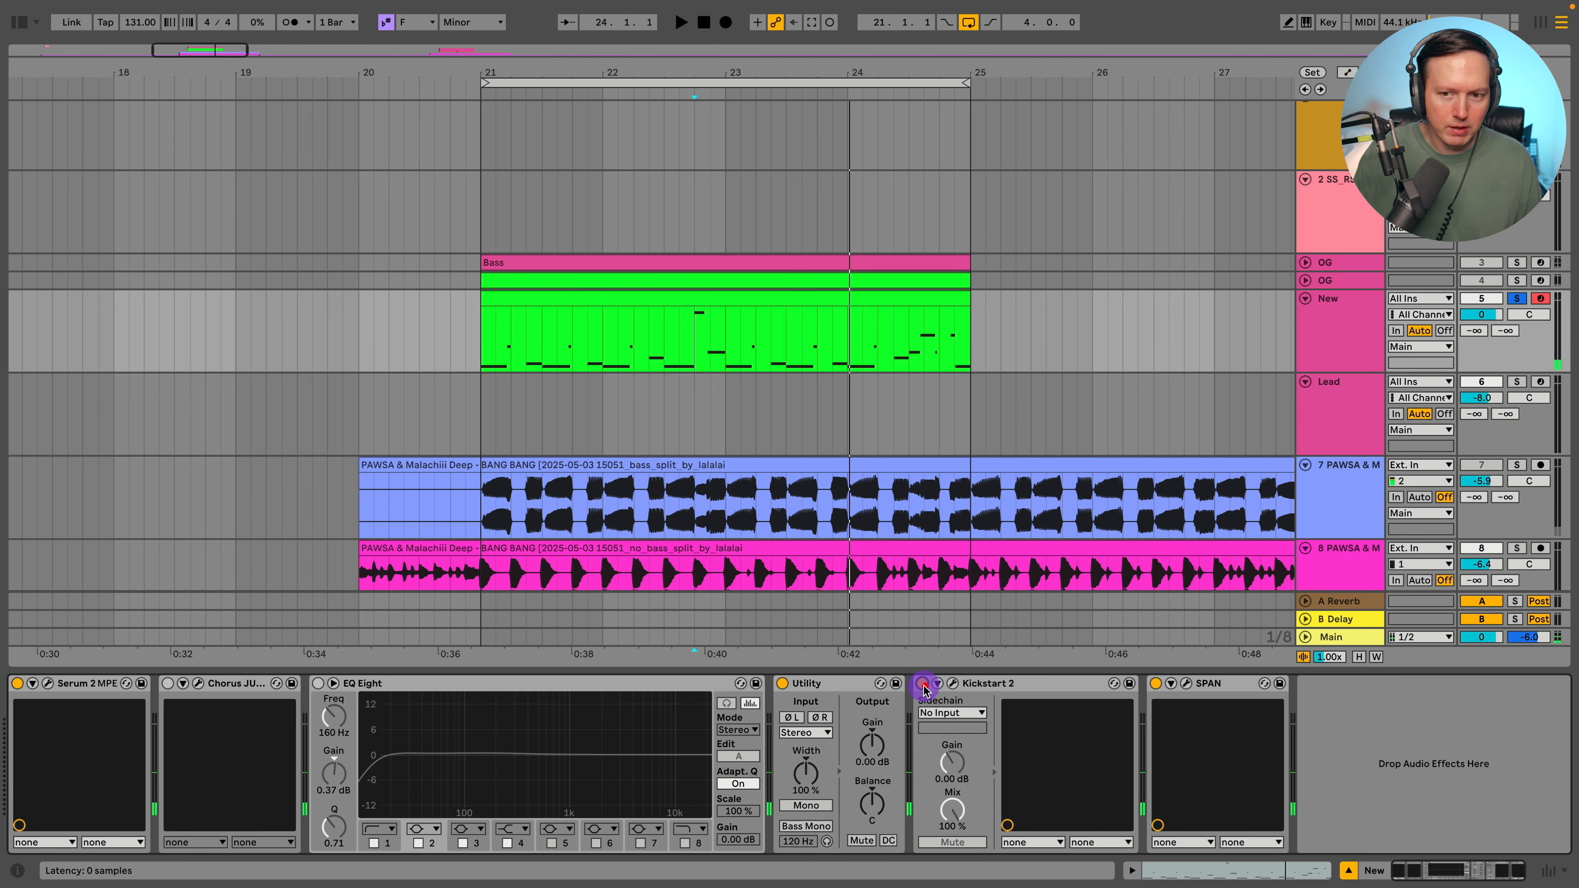
{"action": "key", "text": "space"}
{"action": "left_click", "coordinate": [1364, 324]}
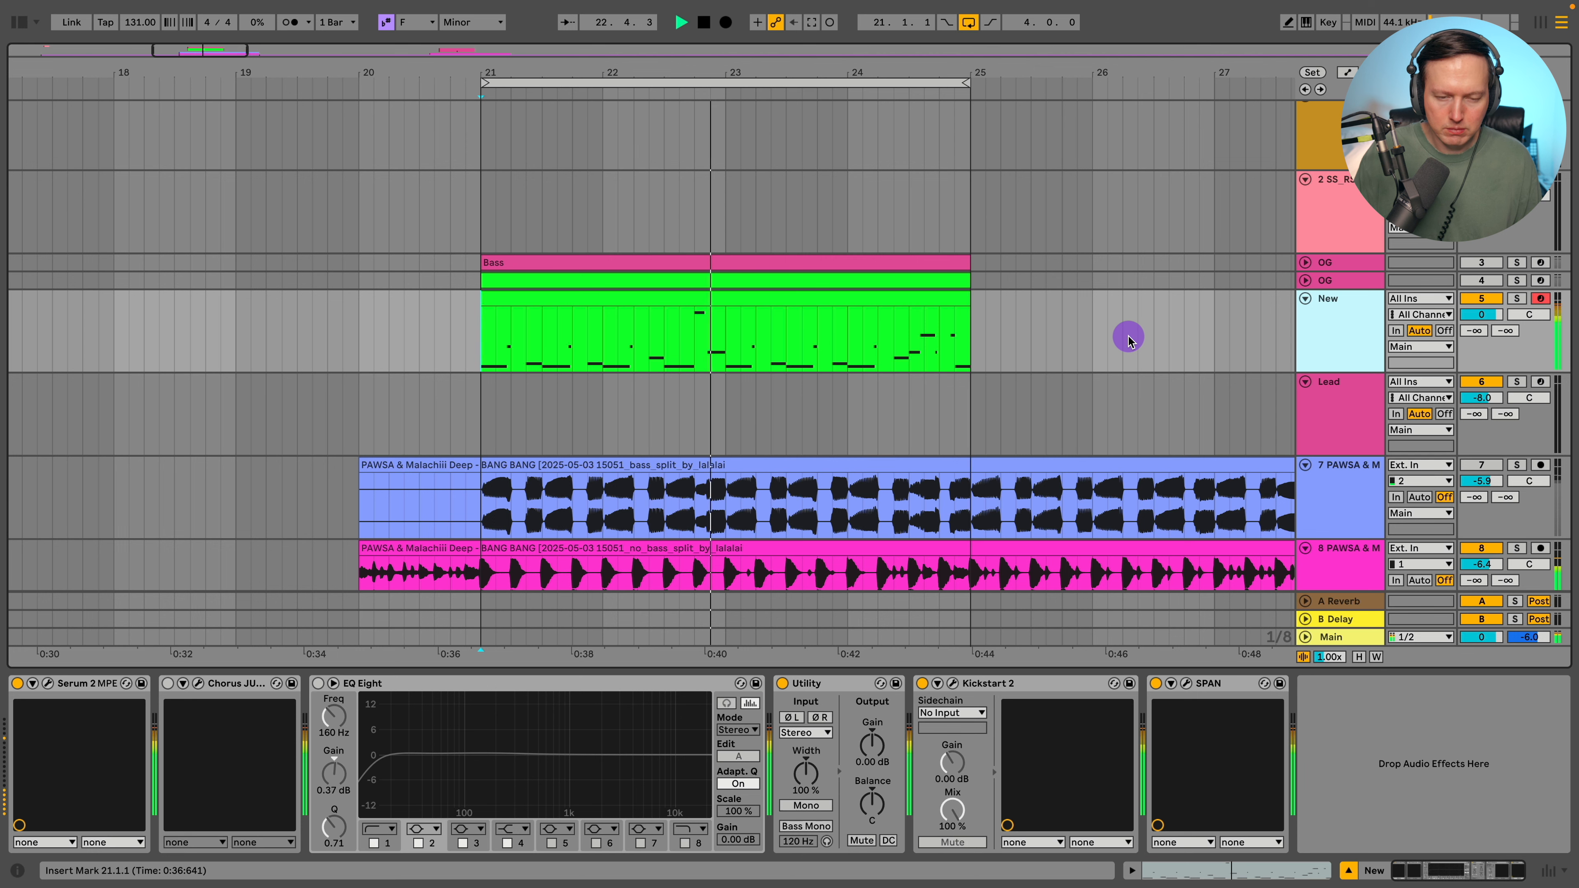
{"action": "scroll", "coordinate": [1128, 339], "scroll_direction": "down", "scroll_amount": 2}
{"action": "scroll", "coordinate": [1128, 339], "scroll_direction": "down", "scroll_amount": 1}
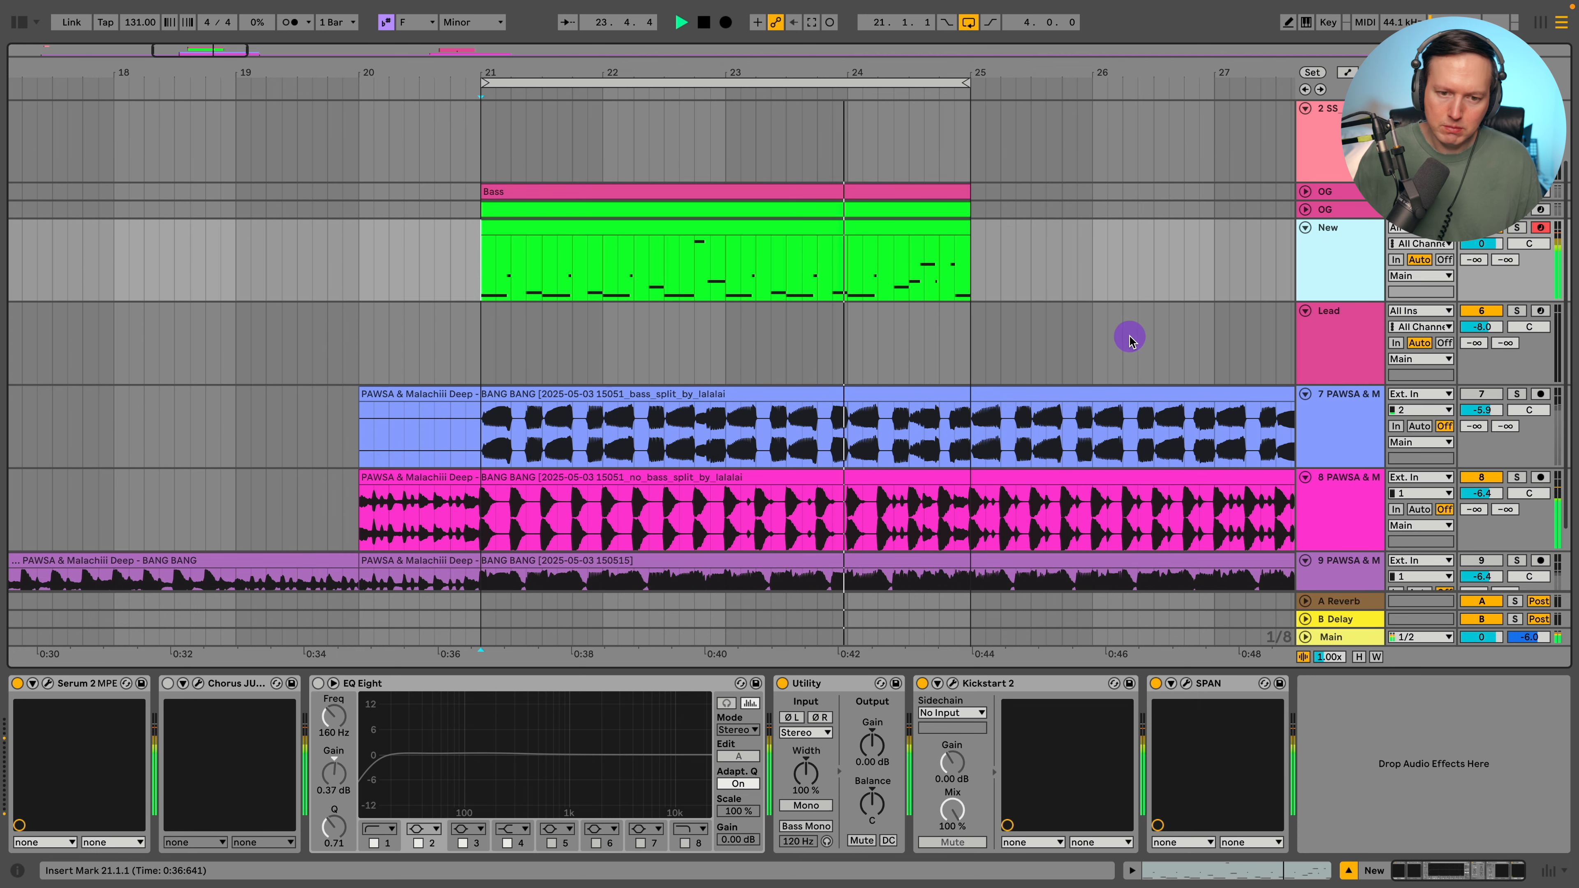